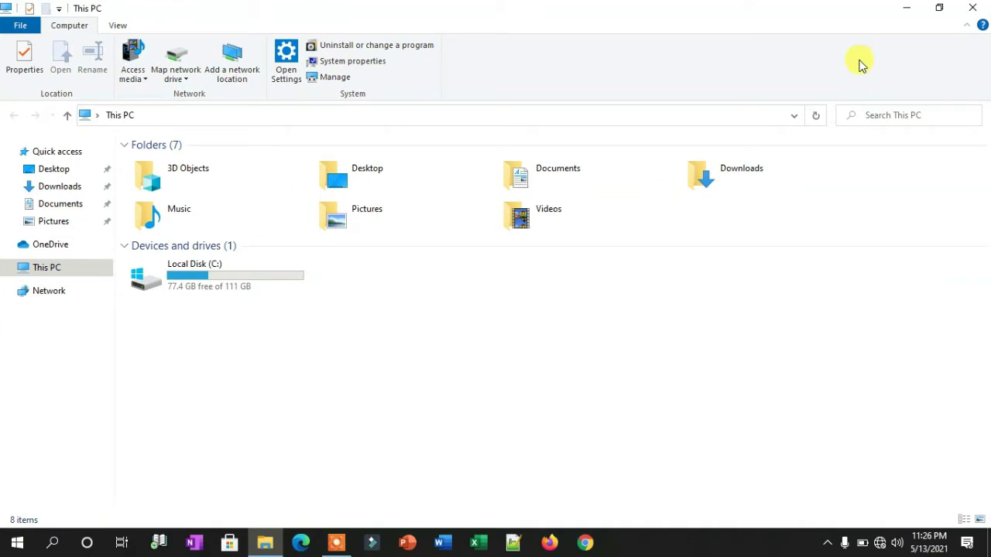
# - Minimize File Explorer, open Computer Management for This PC, and show Disk Management
pyautogui.moveTo(330, 325); pyautogui.dragTo(141, 283)
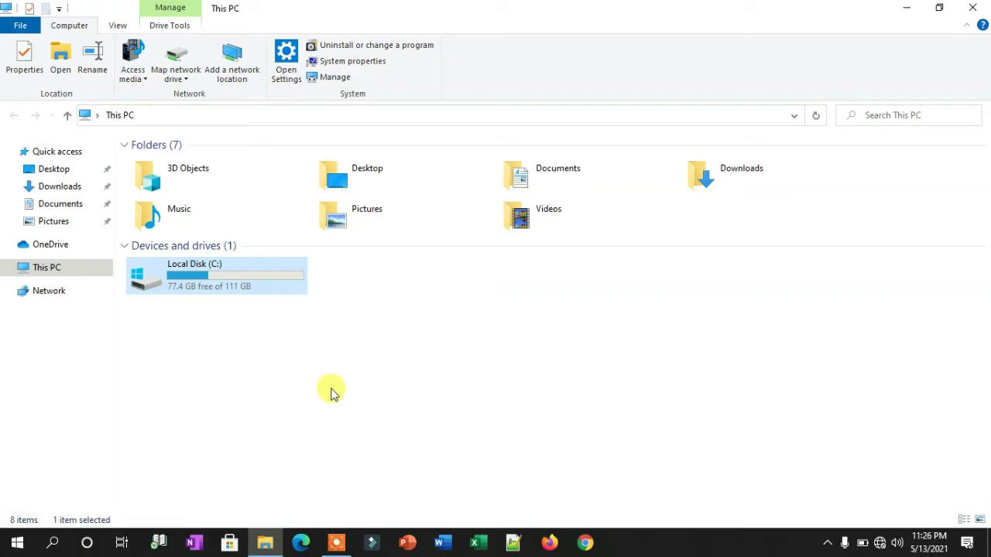
pyautogui.click(906, 7)
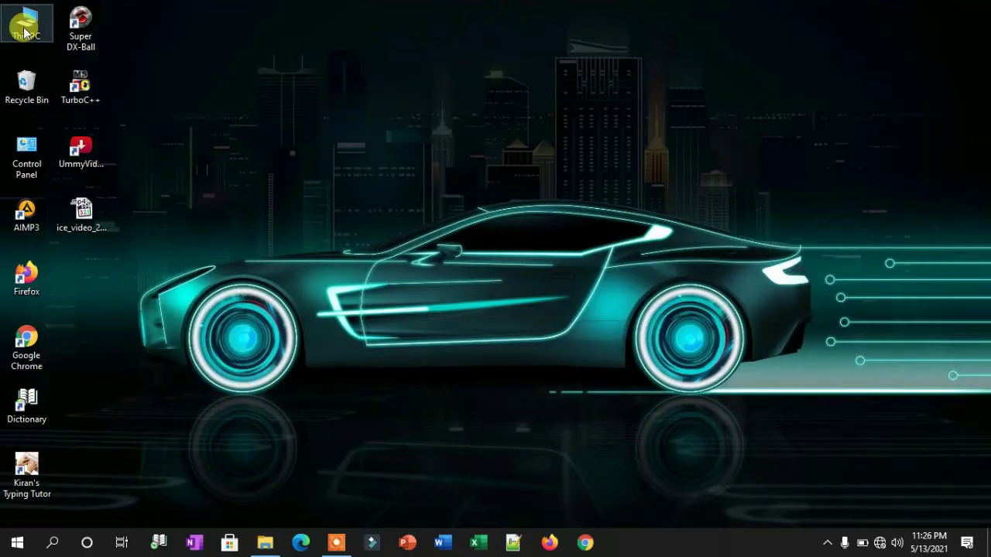
pyautogui.rightClick(24, 31)
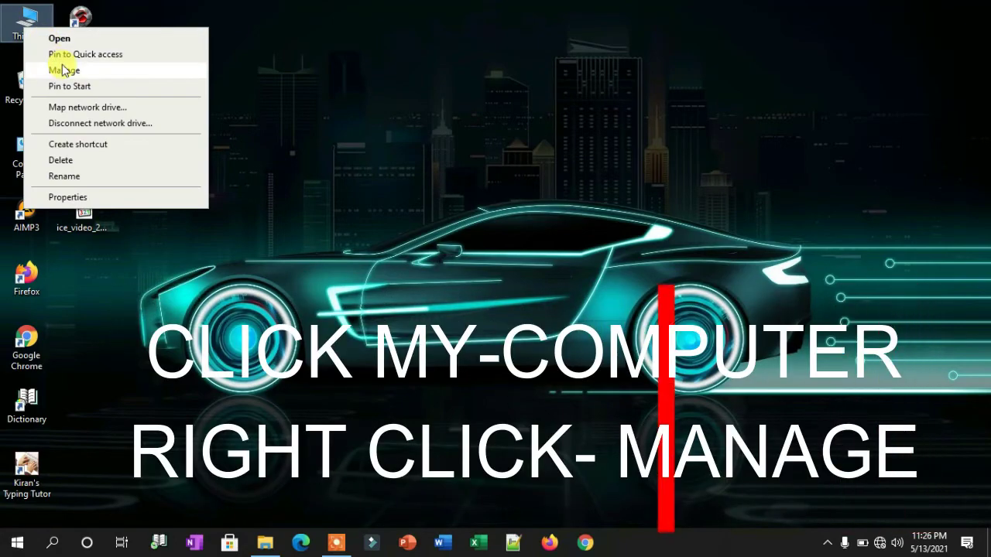
pyautogui.click(64, 70)
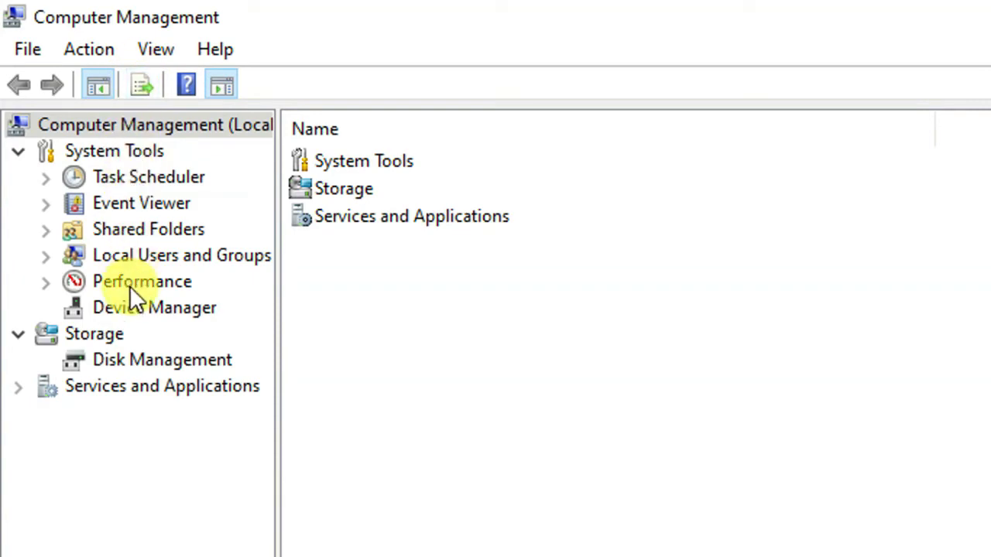
pyautogui.click(142, 357)
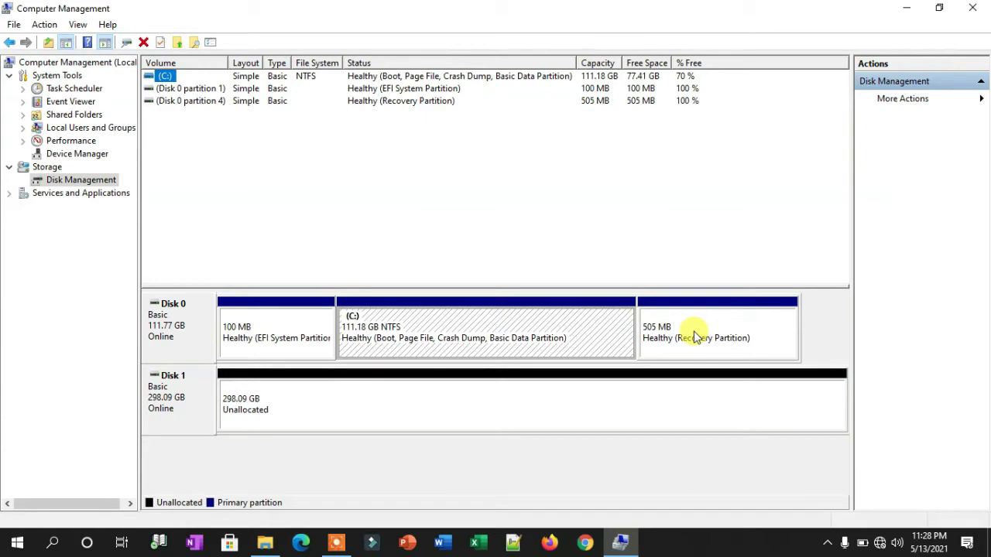
# - Examine the C: drive's capacity in File Explorer, and the EFI and recovery partitions on Disk 0 in Computer Management
pyautogui.click(910, 9)
pyautogui.doubleClick(26, 27)
pyautogui.click(858, 65)
pyautogui.click(204, 289)
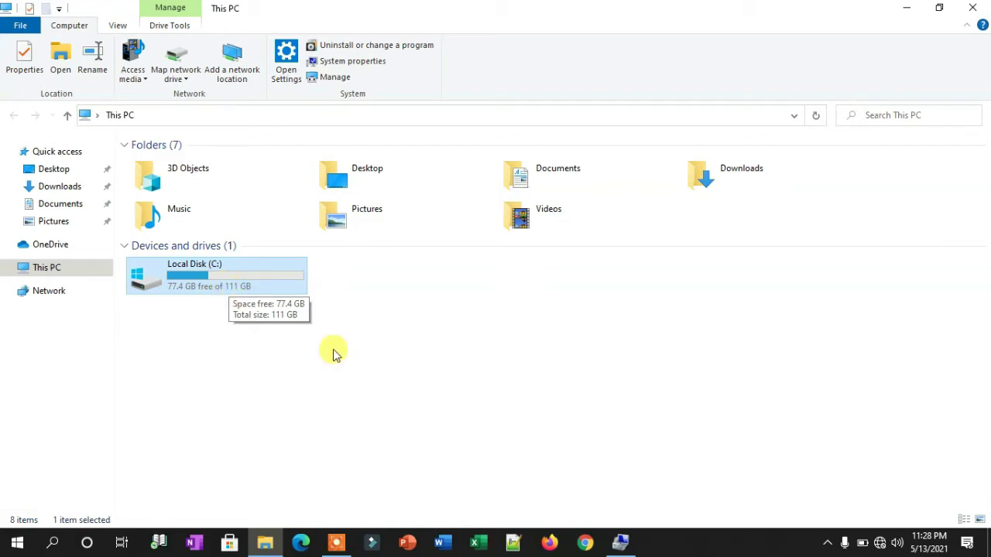
pyautogui.click(620, 542)
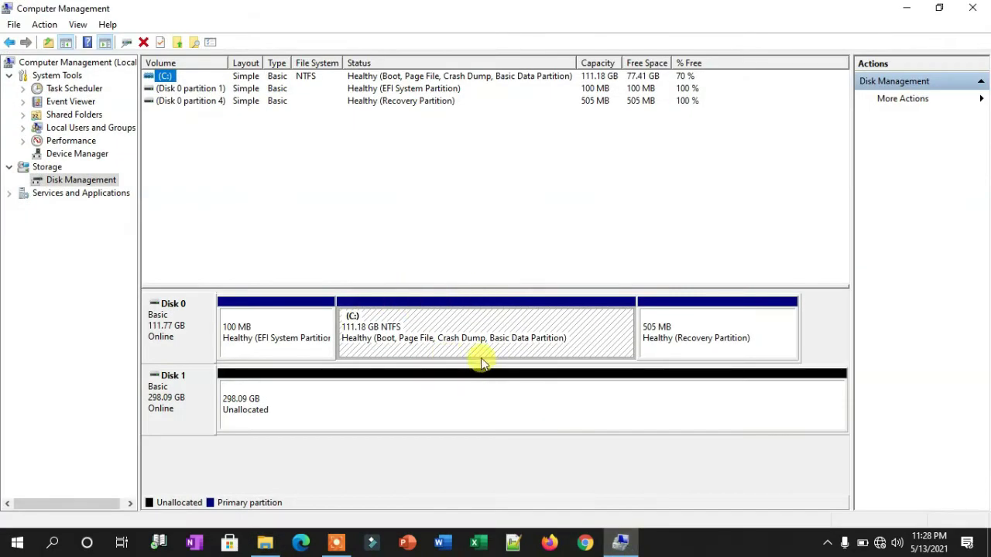
pyautogui.click(270, 348)
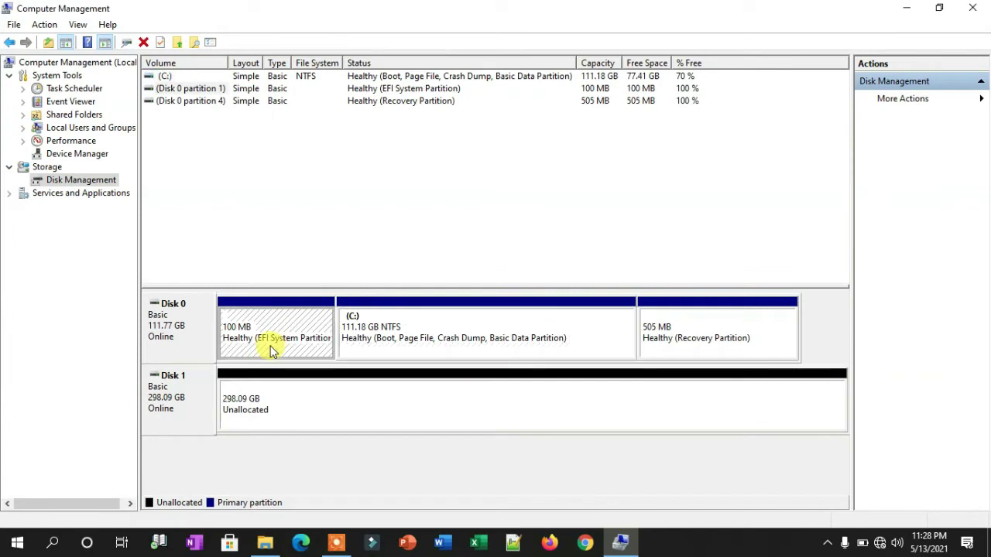
pyautogui.click(694, 333)
# - Shrink the C: volume on Disk 0 by 42000 MB and check the drive's size in File Explorer
pyautogui.click(498, 342)
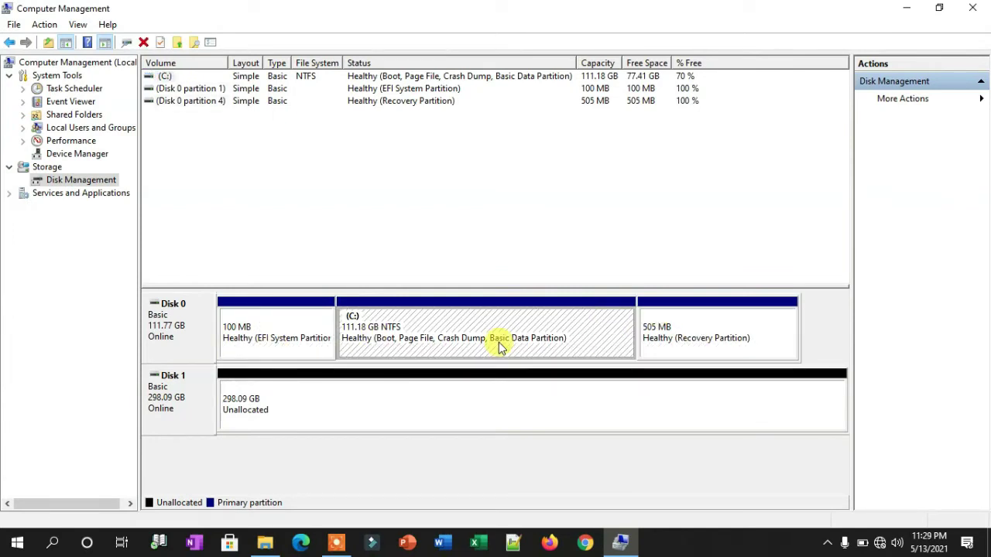
pyautogui.rightClick(498, 342)
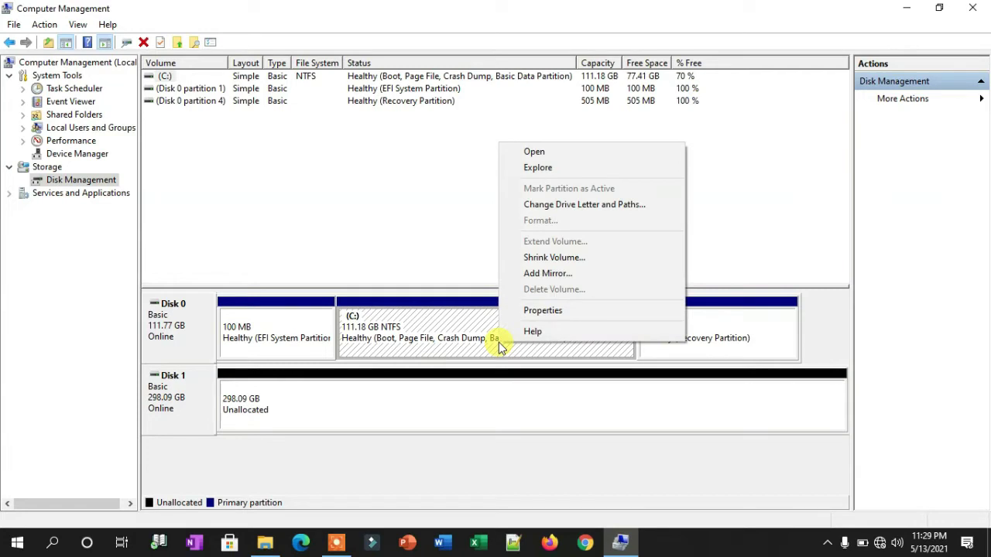
pyautogui.click(558, 260)
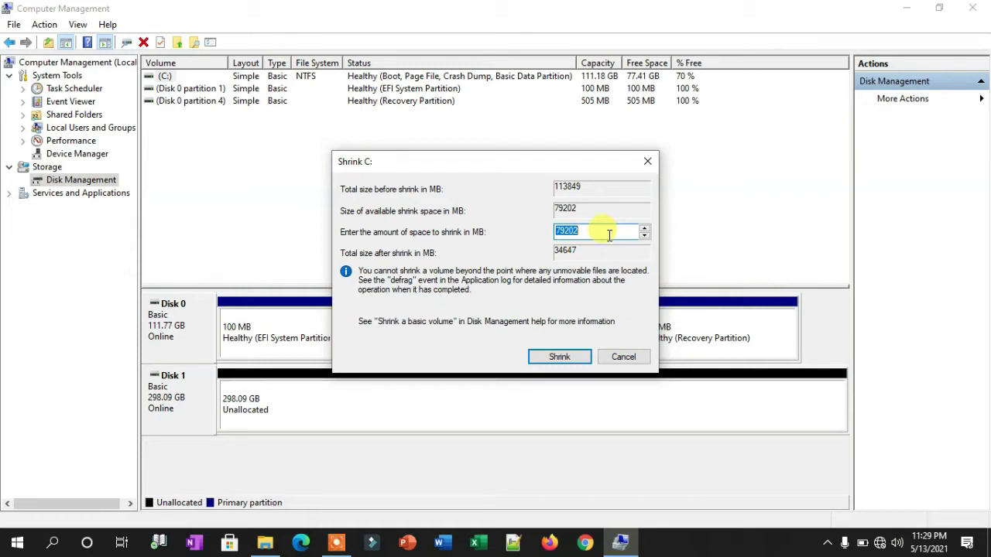
pyautogui.write('40000')
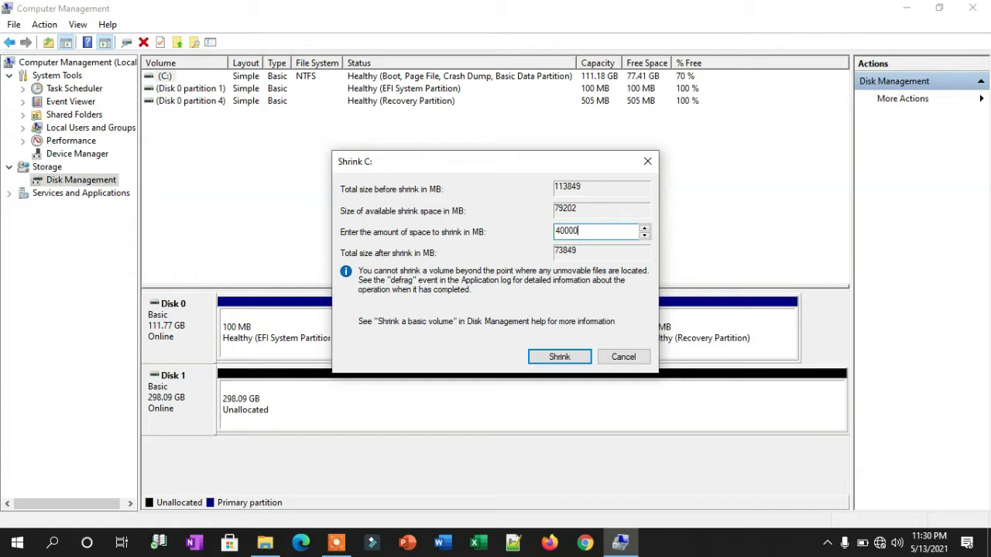
pyautogui.press('BackSpace')
pyautogui.press('BackSpace')
pyautogui.press('BackSpace')
pyautogui.press('BackSpace')
pyautogui.write('2000')
pyautogui.click(563, 357)
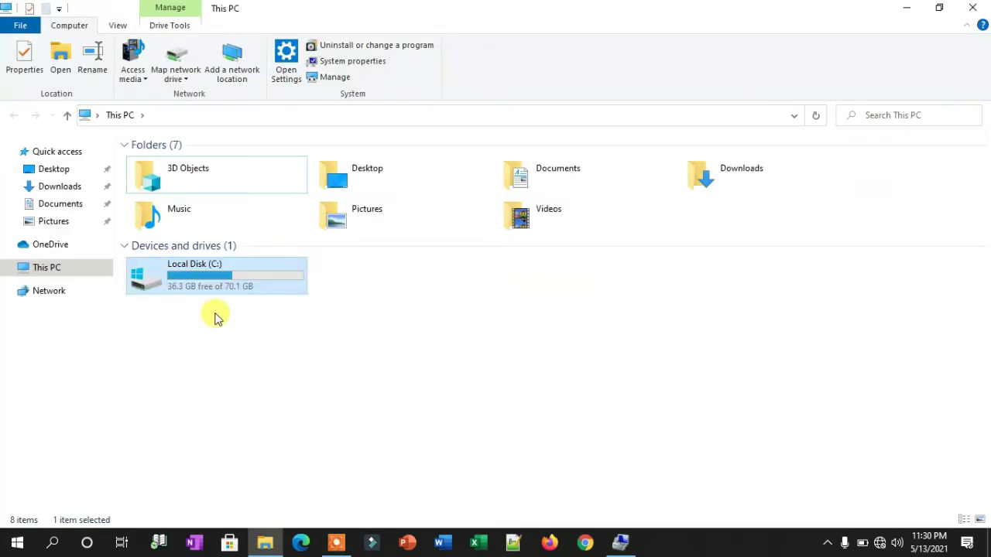
pyautogui.moveTo(336, 342); pyautogui.dragTo(147, 261)
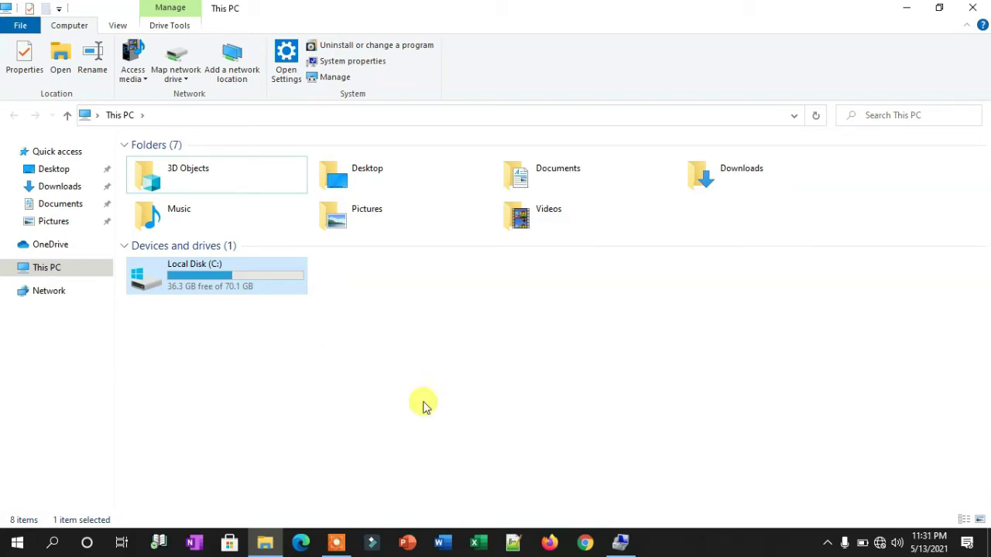
# - Set up a new simple volume in Disk 0's unallocated space in Computer Management, keeping the full 41999 MB and drive letter D
pyautogui.click(620, 542)
pyautogui.click(551, 338)
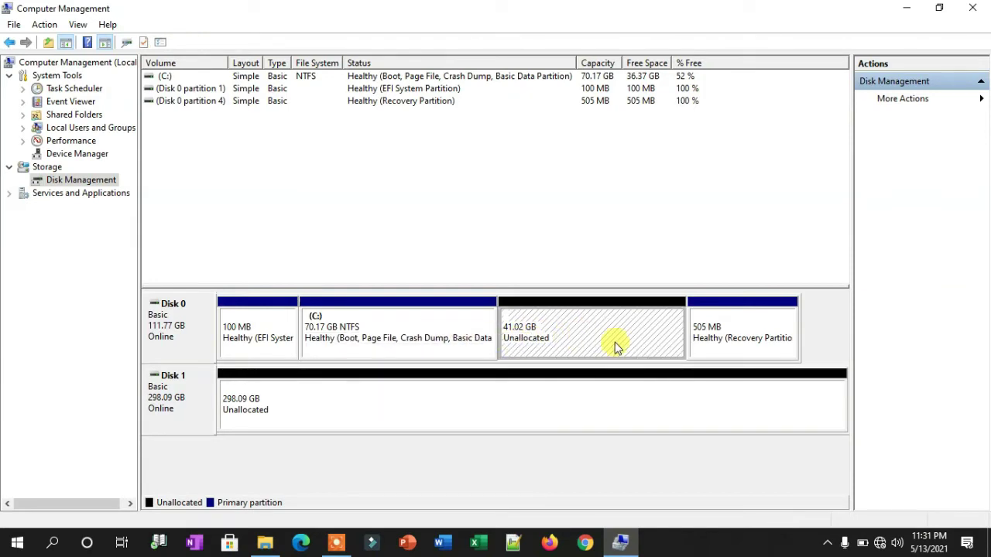
pyautogui.rightClick(581, 332)
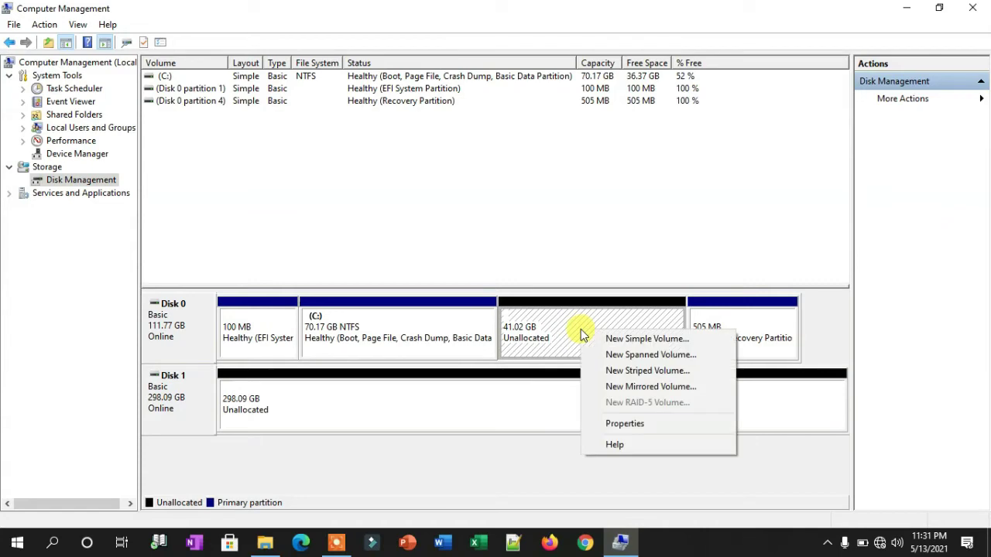
pyautogui.click(635, 341)
pyautogui.click(420, 337)
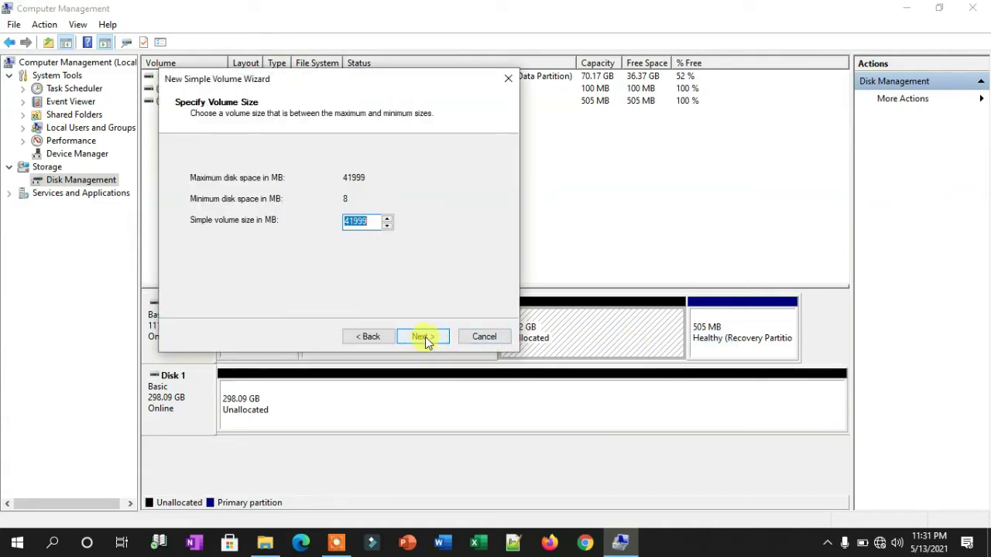
pyautogui.click(426, 341)
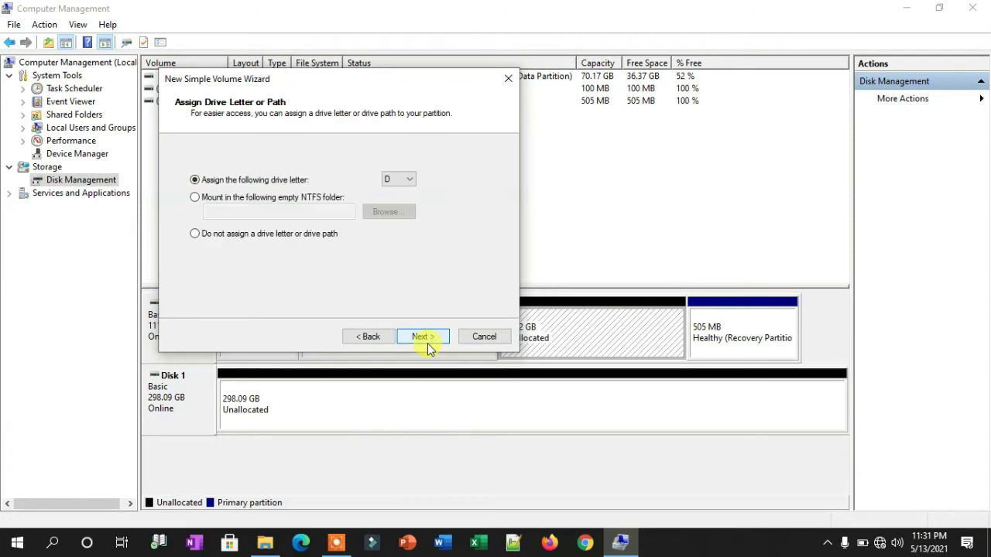
pyautogui.click(355, 338)
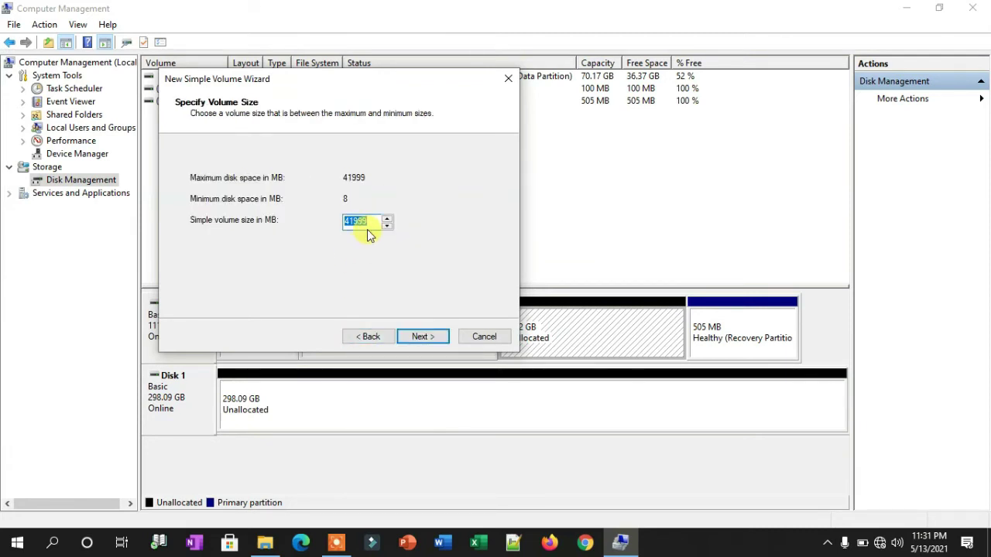
pyautogui.click(430, 337)
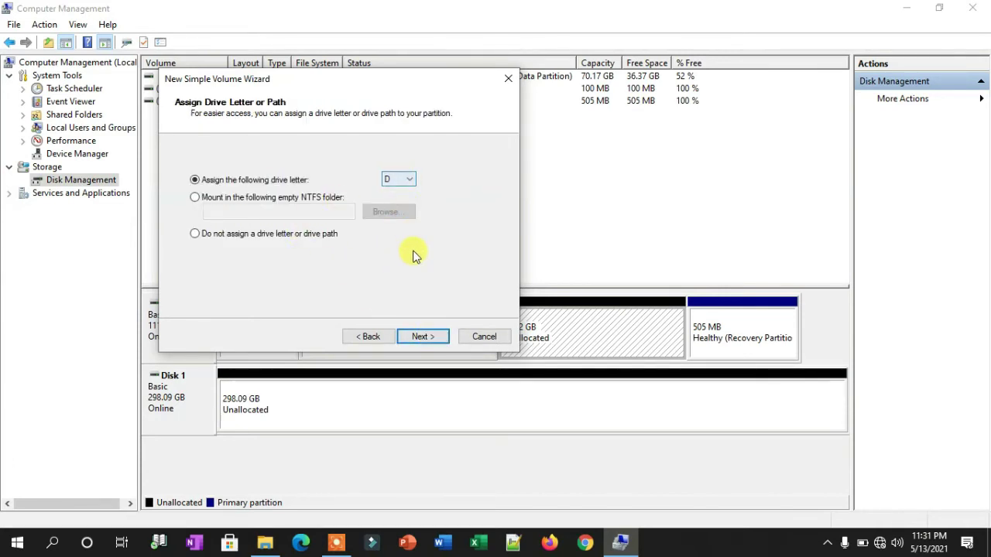
pyautogui.click(405, 183)
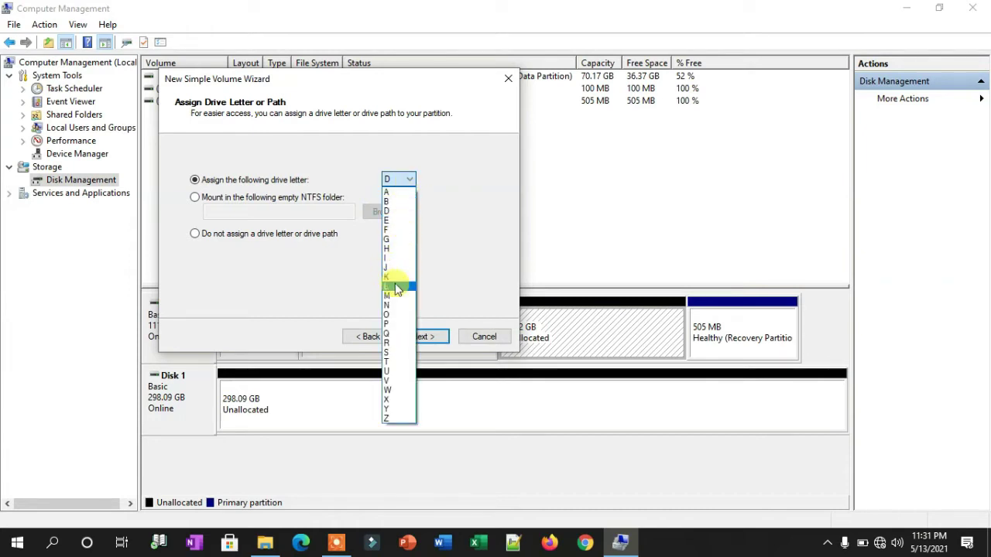
pyautogui.click(456, 245)
pyautogui.click(422, 338)
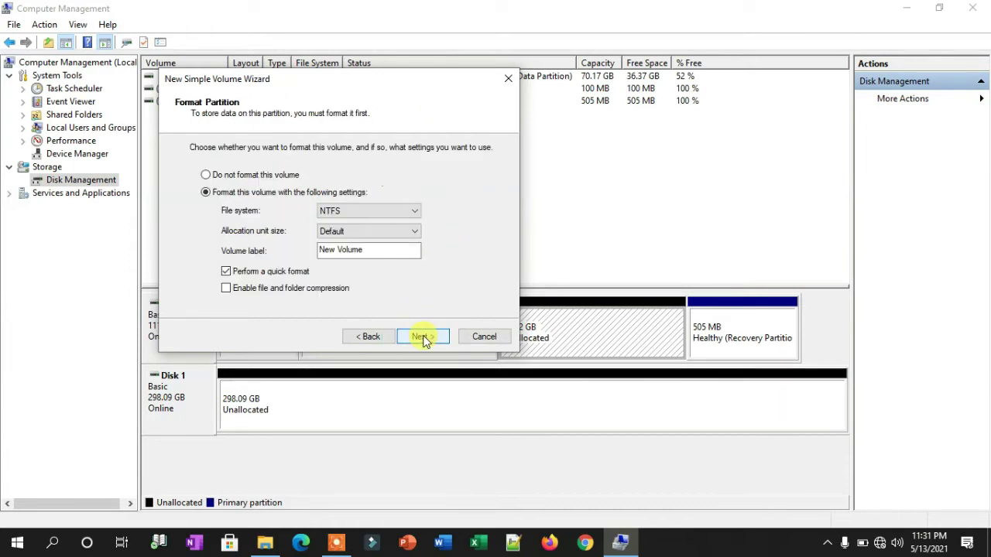
# - Label the volume "wall games", keep the NTFS quick format, finish creating it, and dismiss the AutoPlay notification
pyautogui.moveTo(380, 249); pyautogui.dragTo(278, 255)
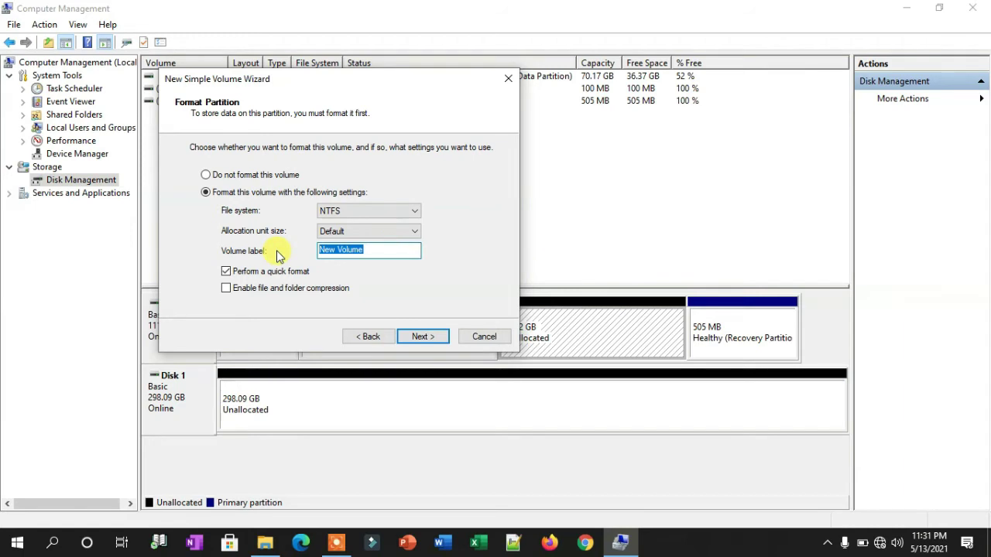
pyautogui.write('wall games')
pyautogui.click(438, 335)
pyautogui.click(438, 335)
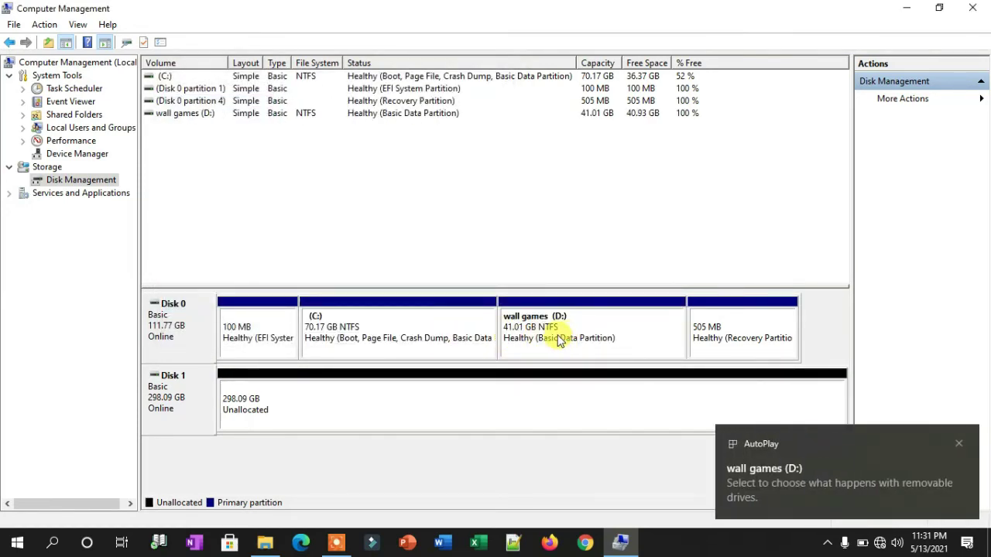
pyautogui.click(958, 443)
# - Check the C: and wall games (D:) drives in File Explorer
pyautogui.click(265, 541)
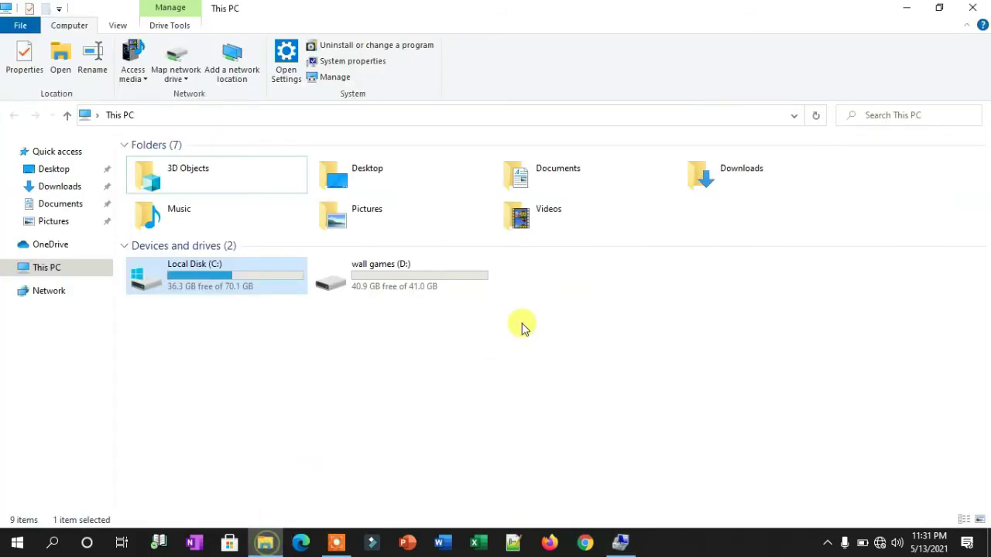
pyautogui.click(391, 281)
pyautogui.click(464, 345)
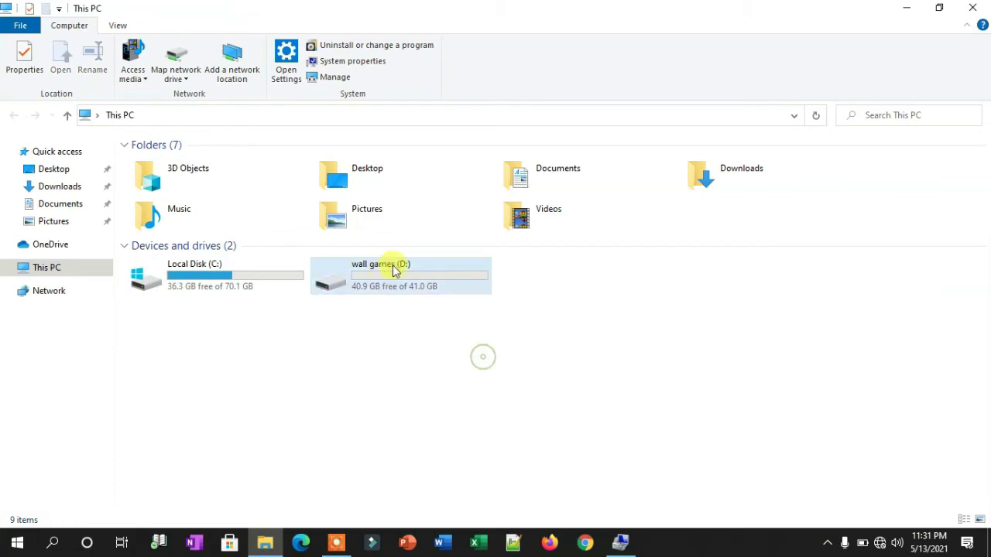
pyautogui.moveTo(558, 341); pyautogui.dragTo(217, 287)
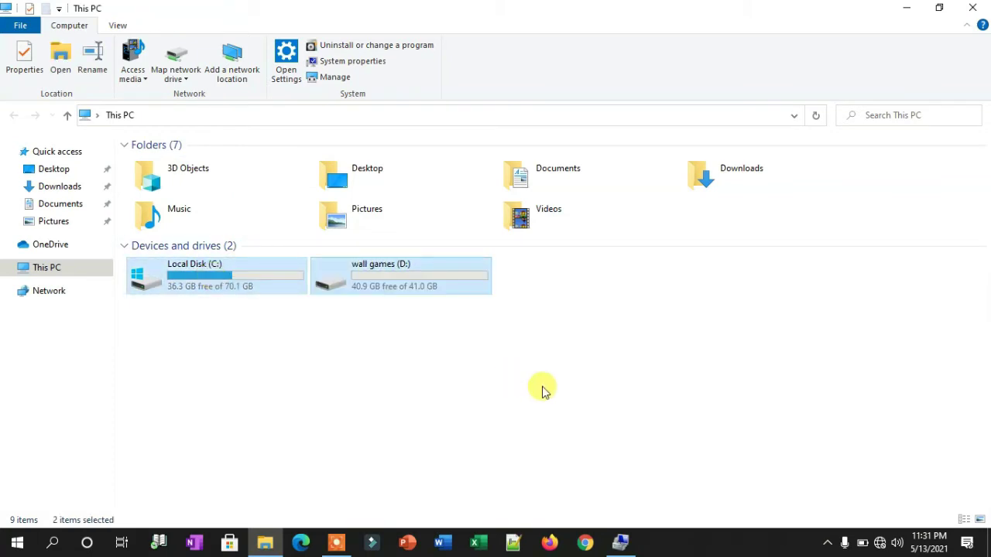
pyautogui.click(451, 366)
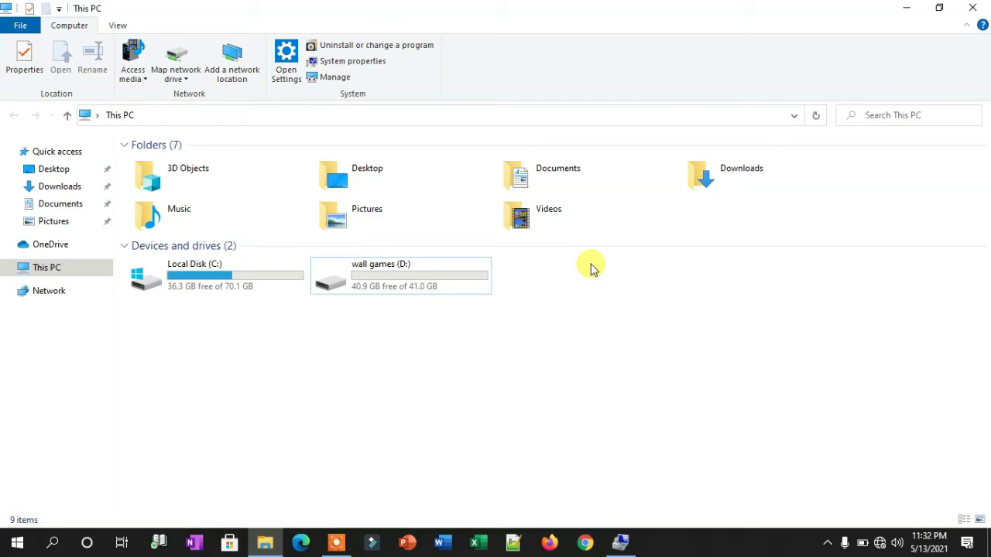
# - Return to Computer Management and start a new simple volume in Disk 1's unallocated space, going to the volume size settings
pyautogui.click(621, 541)
pyautogui.click(653, 341)
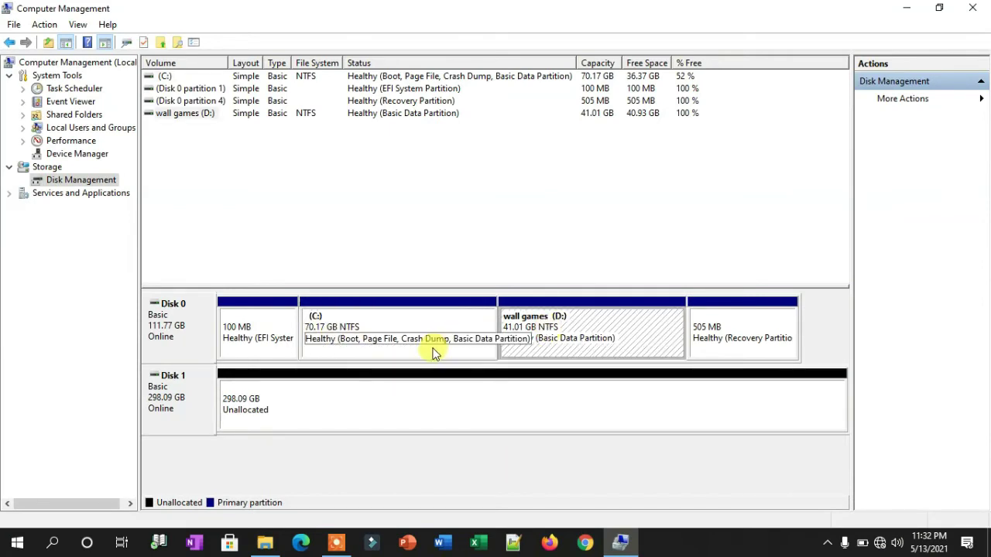
pyautogui.click(447, 406)
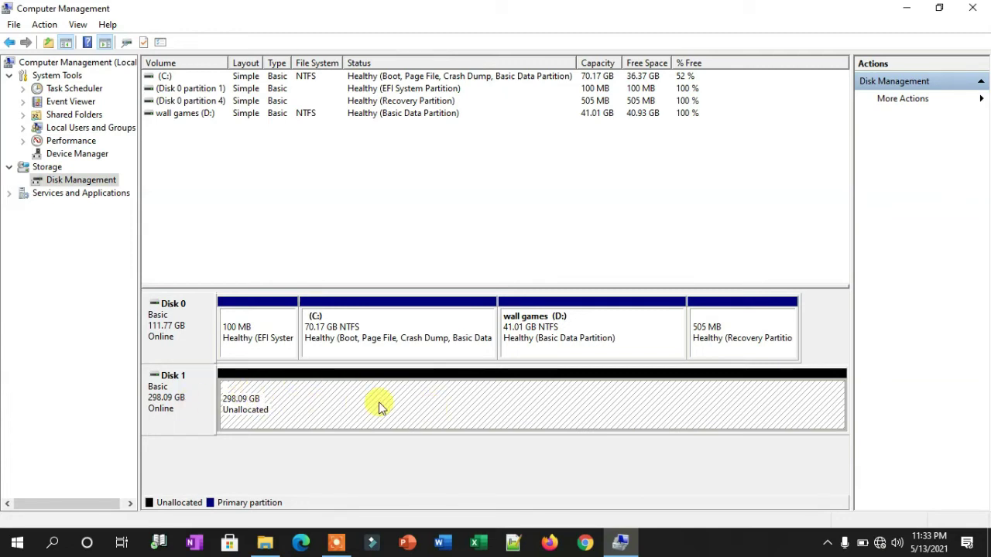
pyautogui.rightClick(371, 404)
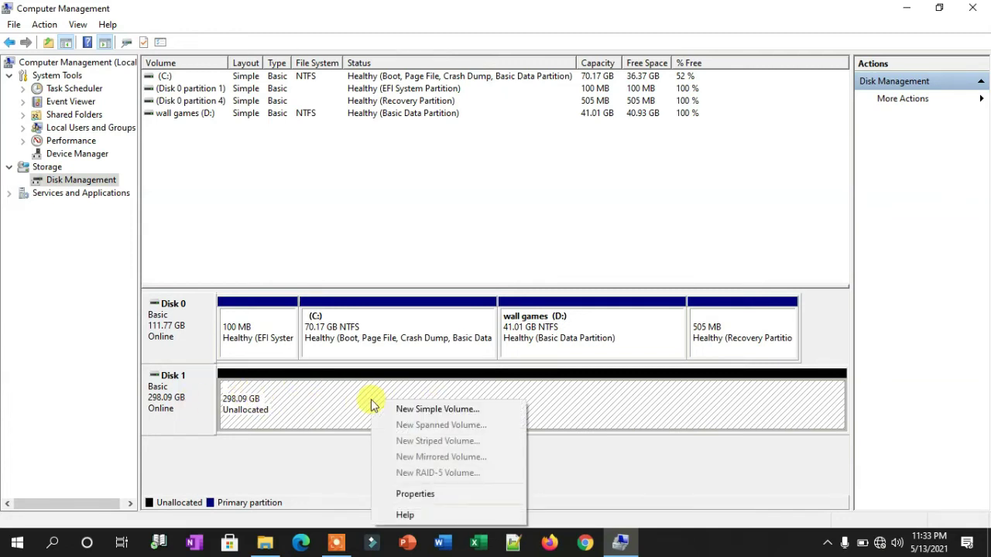
pyautogui.click(423, 411)
pyautogui.click(427, 336)
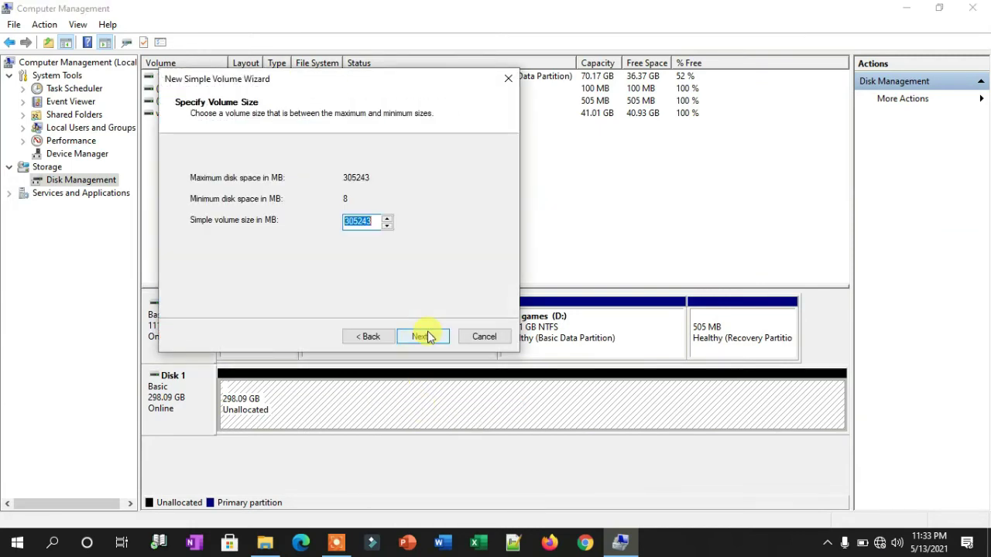
pyautogui.moveTo(388, 83); pyautogui.dragTo(551, 159)
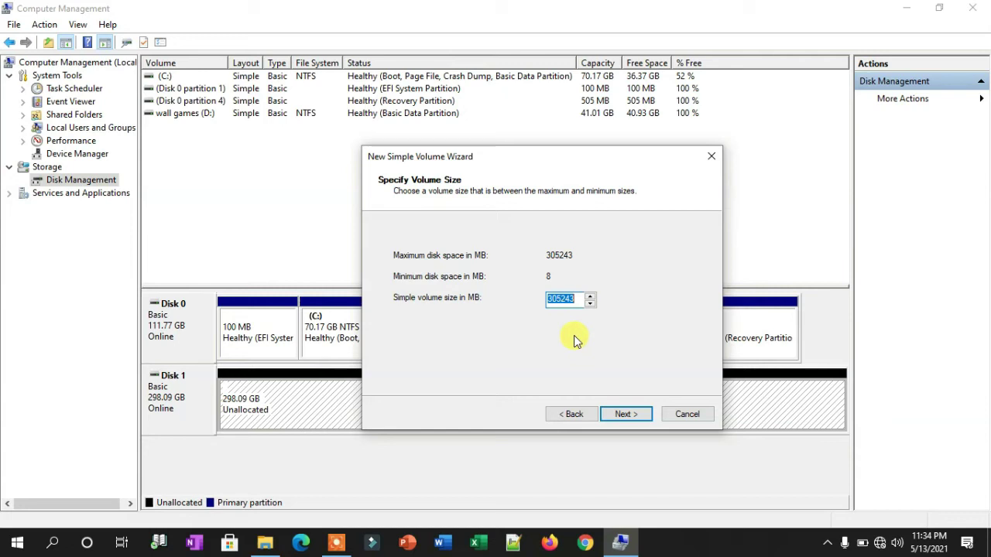
# - Set the new Disk 1 volume's size to 80000 MB and continue to the drive letter assignment
pyautogui.write('80000')
pyautogui.press('BackSpace')
pyautogui.press('BackSpace')
pyautogui.press('BackSpace')
pyautogui.press('BackSpace')
pyautogui.press('BackSpace')
pyautogui.write('82000')
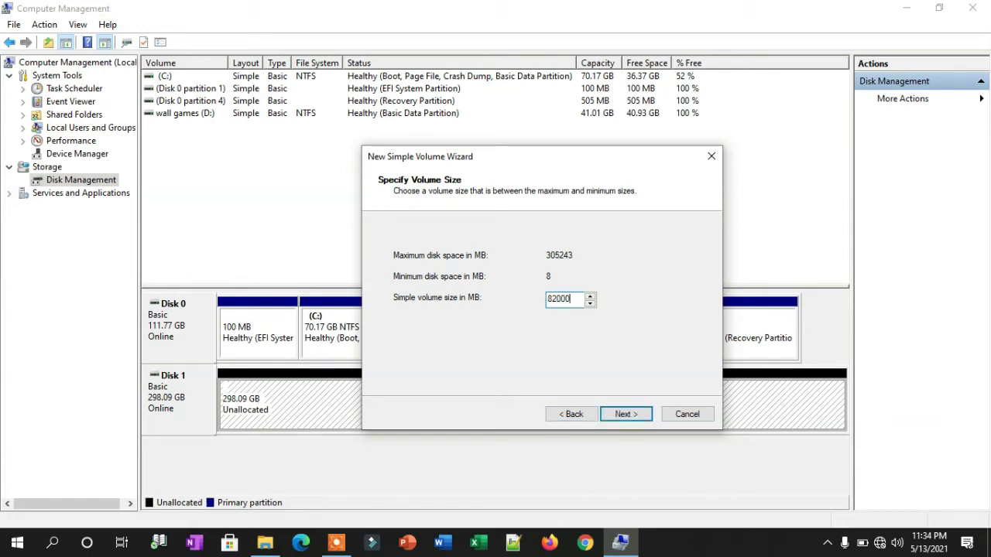
pyautogui.press('BackSpace')
pyautogui.press('BackSpace')
pyautogui.press('BackSpace')
pyautogui.press('BackSpace')
pyautogui.write('0000')
pyautogui.click(626, 419)
pyautogui.click(633, 418)
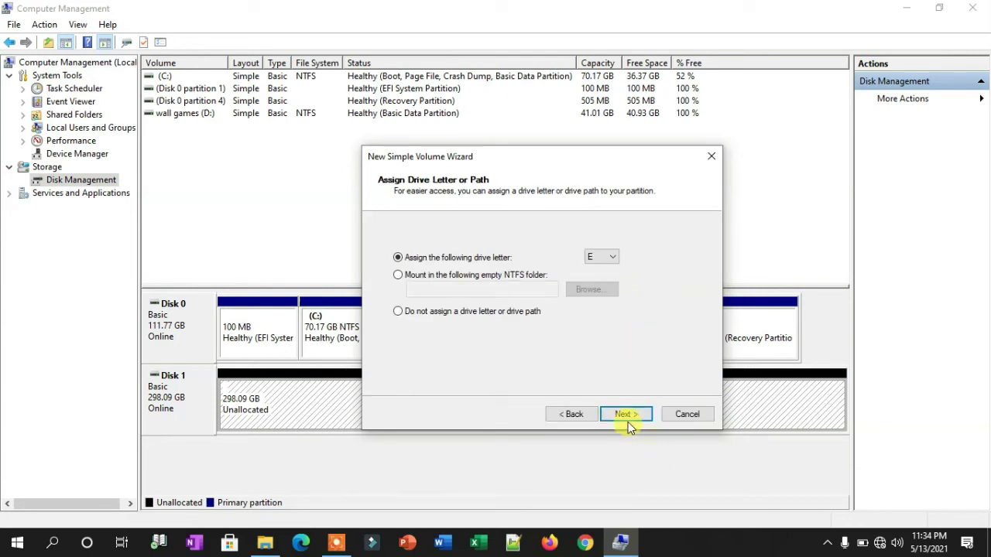
# - Accept drive letter E, label the new Disk 1 volume "DATA 1" with an NTFS quick format, and finish creating it
pyautogui.click(628, 418)
pyautogui.moveTo(581, 332); pyautogui.dragTo(510, 333)
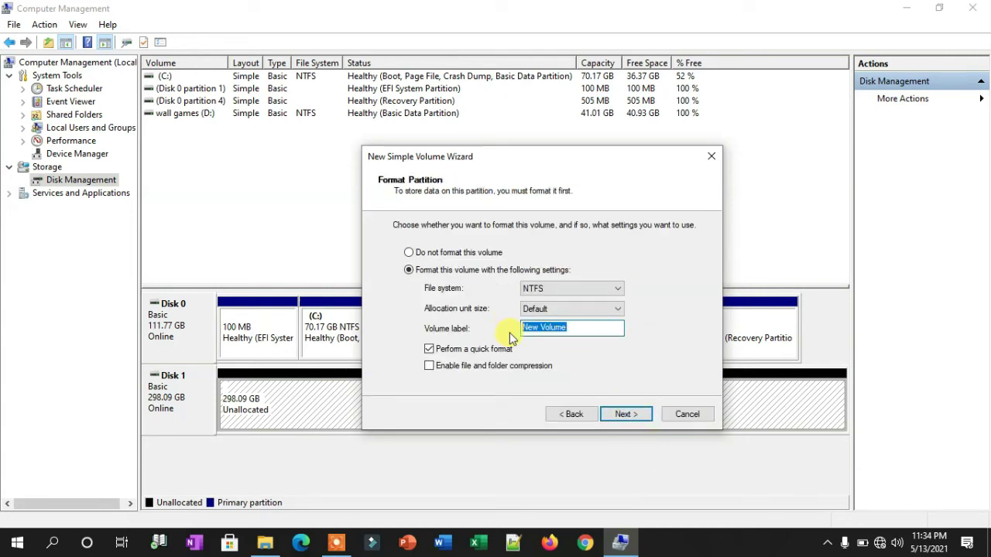
pyautogui.write('DATA 1')
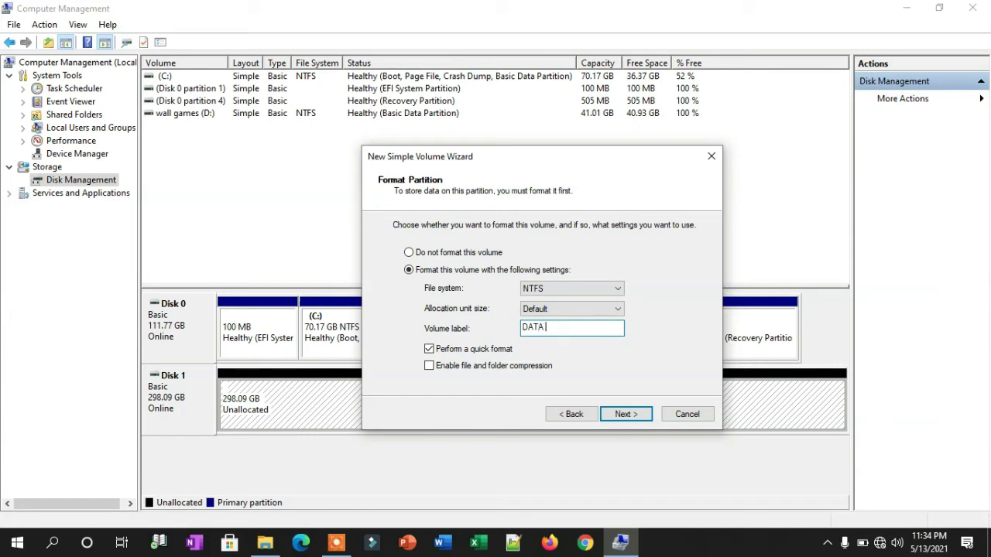
pyautogui.click(631, 414)
pyautogui.click(626, 414)
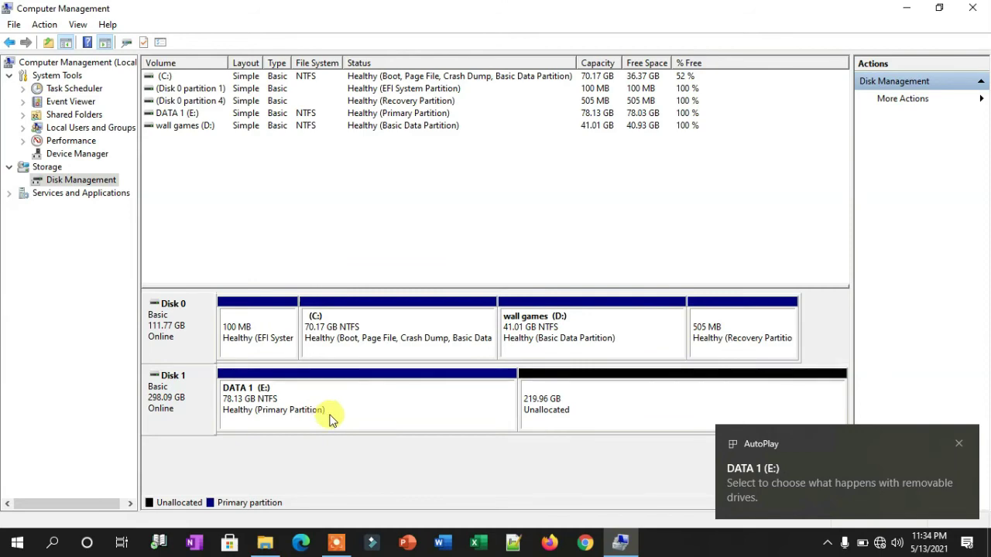
# - Start a new simple volume in Disk 1's remaining unallocated space and set its size to 100000 MB
pyautogui.click(608, 404)
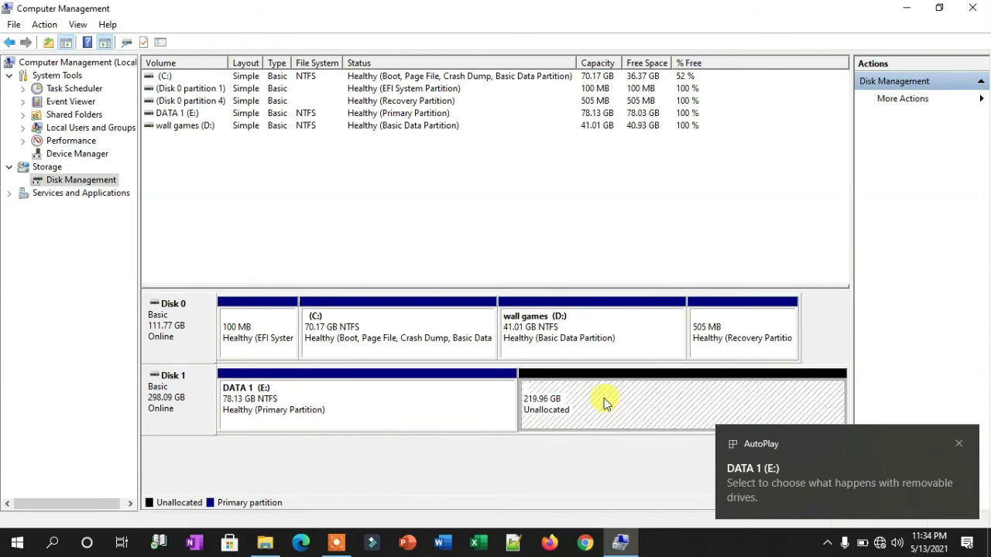
pyautogui.rightClick(603, 398)
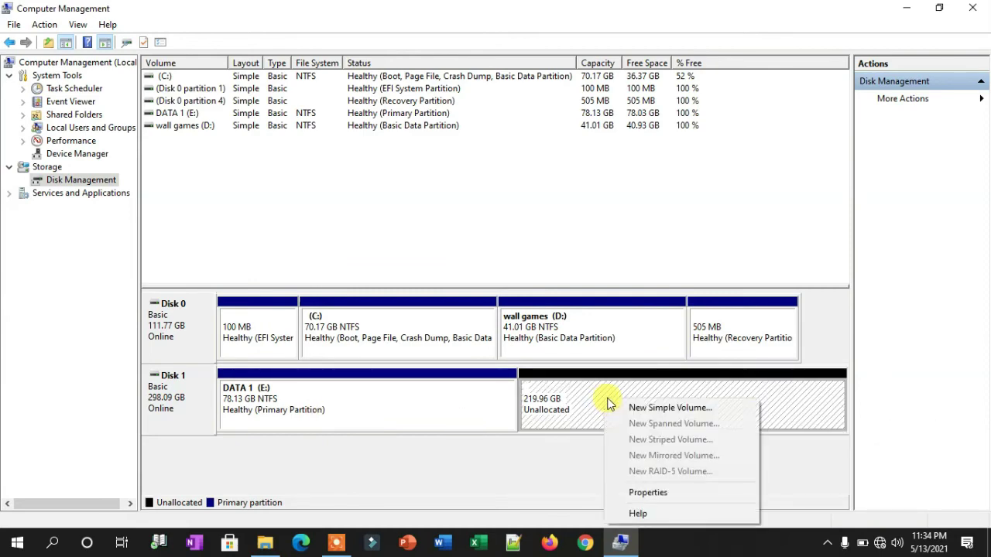
pyautogui.click(641, 408)
pyautogui.click(422, 339)
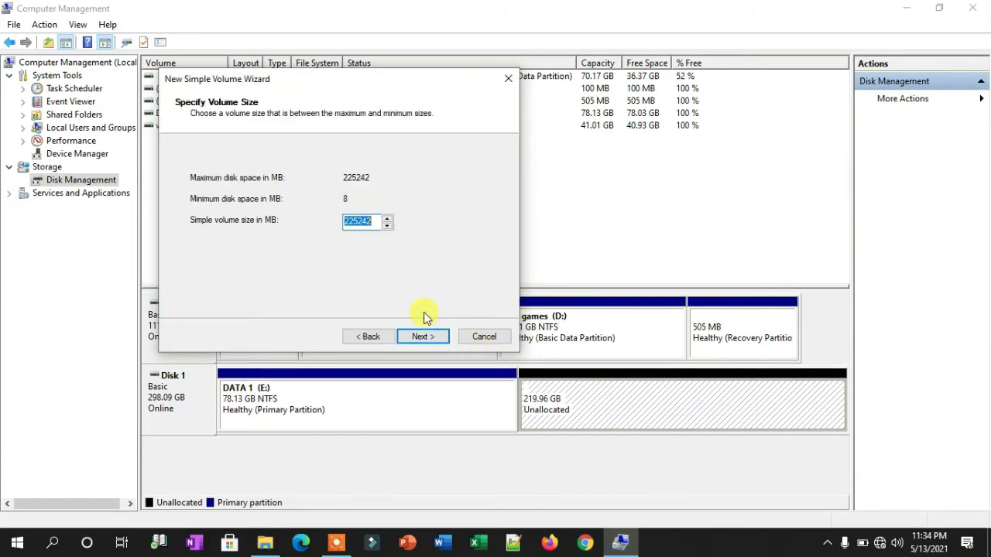
pyautogui.write('100000')
pyautogui.click(414, 336)
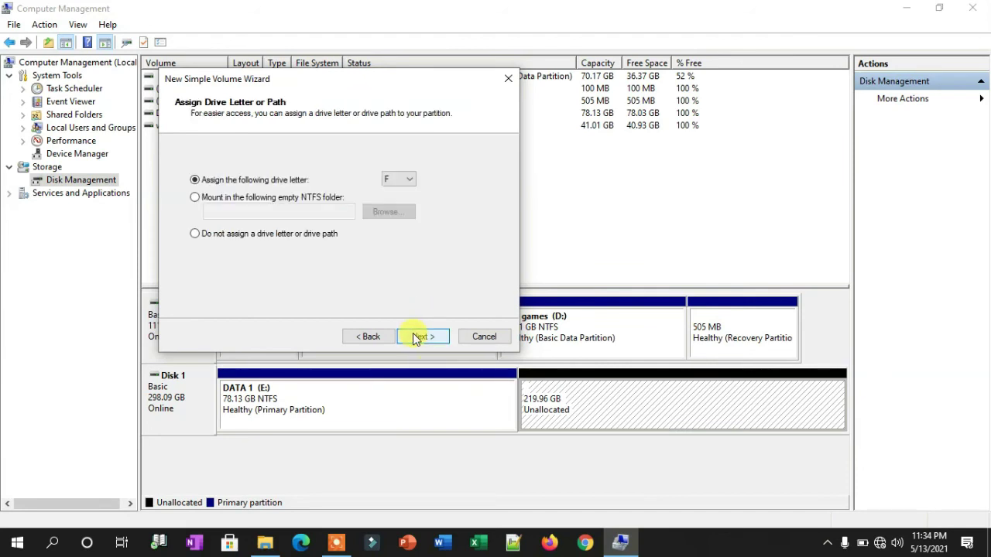
# - Accept drive letter F, label the volume "DATA 2" with an NTFS quick format, and finish creating it
pyautogui.click(418, 336)
pyautogui.moveTo(385, 252); pyautogui.dragTo(299, 253)
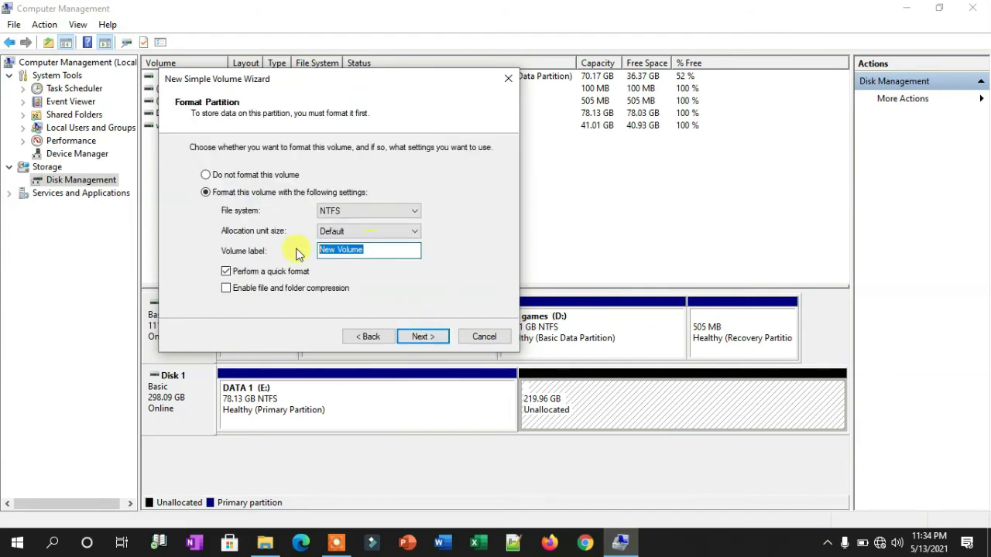
pyautogui.write('DATA 2')
pyautogui.click(422, 336)
pyautogui.click(420, 336)
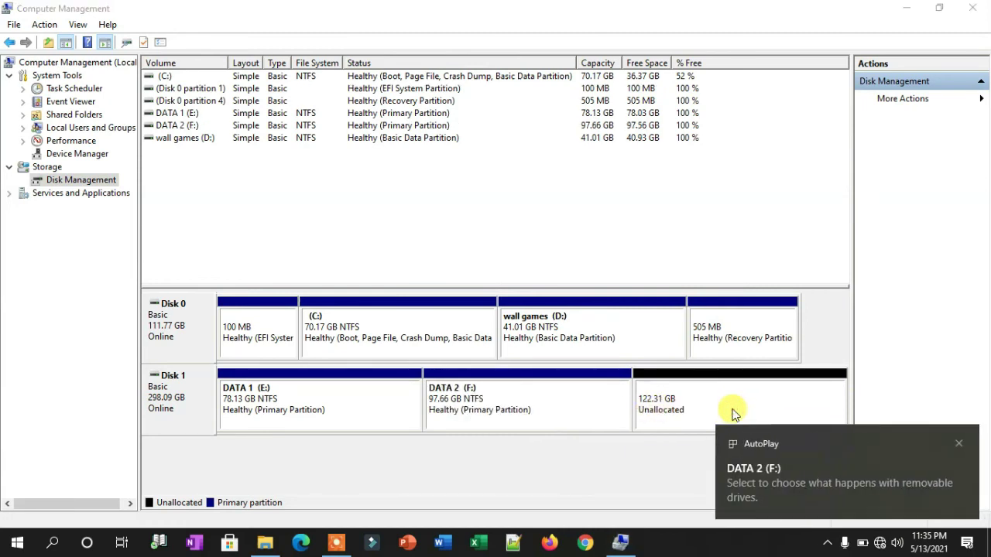
# - Start another simple volume in Disk 1's last unallocated space, keeping the maximum size
pyautogui.click(704, 395)
pyautogui.rightClick(705, 396)
pyautogui.click(706, 406)
pyautogui.click(423, 336)
pyautogui.click(423, 336)
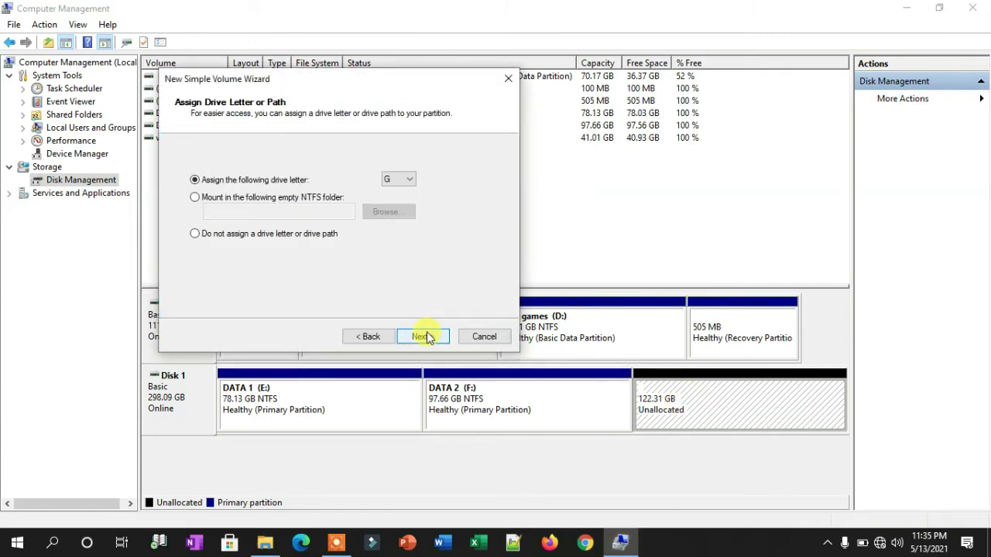
# - Accept drive letter G, label the volume "DATA 3" with an NTFS quick format, and finish creating it
pyautogui.click(425, 335)
pyautogui.moveTo(391, 250); pyautogui.dragTo(325, 250)
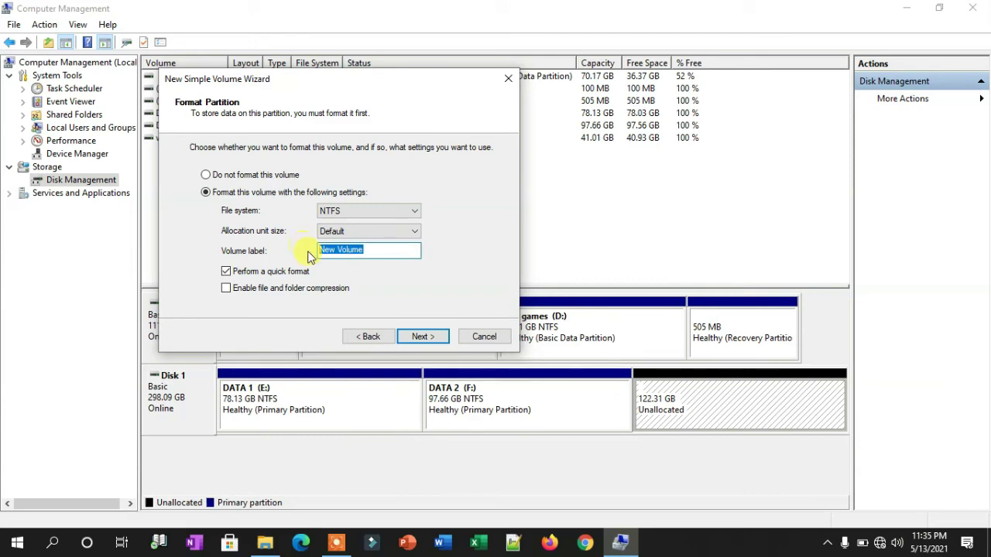
pyautogui.write('DATA 3')
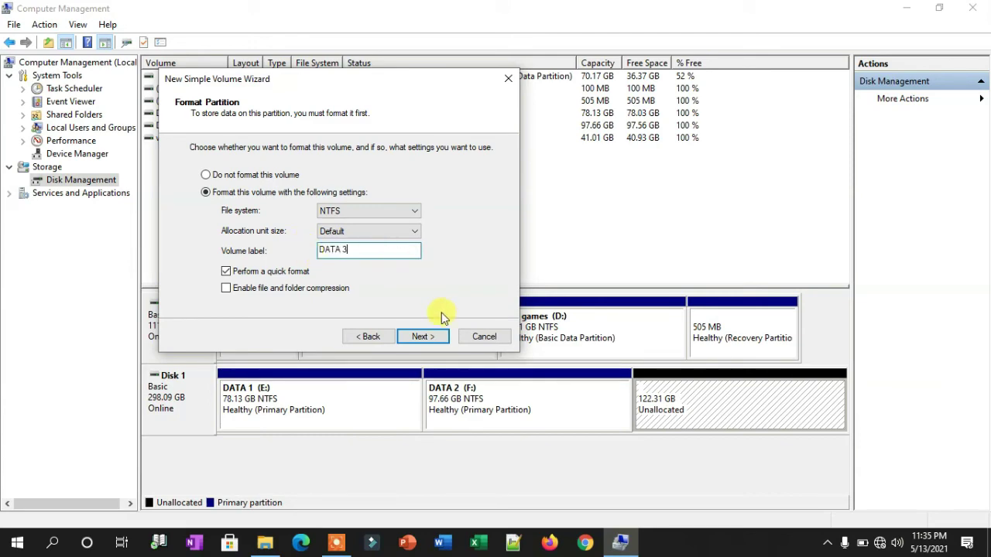
pyautogui.click(434, 336)
pyautogui.click(433, 338)
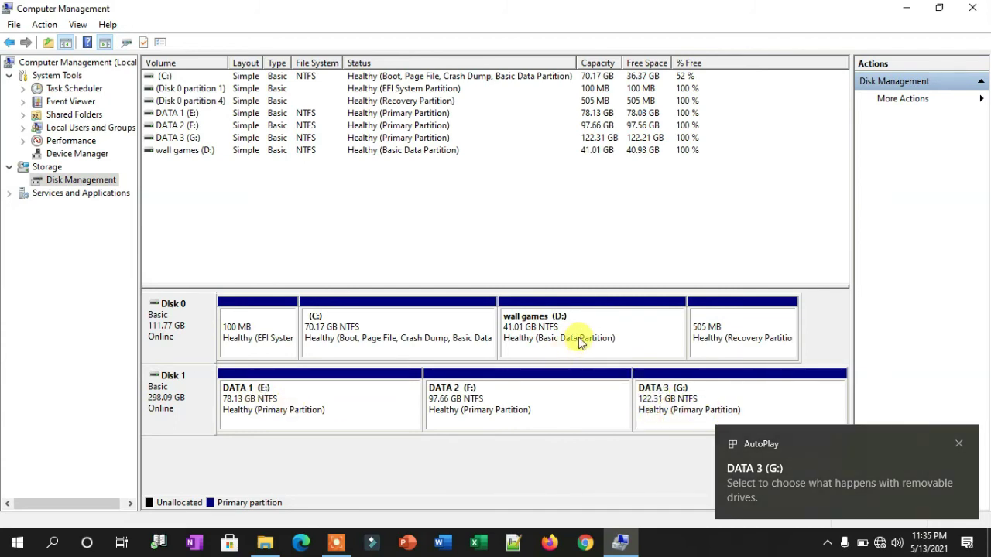
# - Switch to File Explorer and check each drive from C: through G: in This PC
pyautogui.click(265, 541)
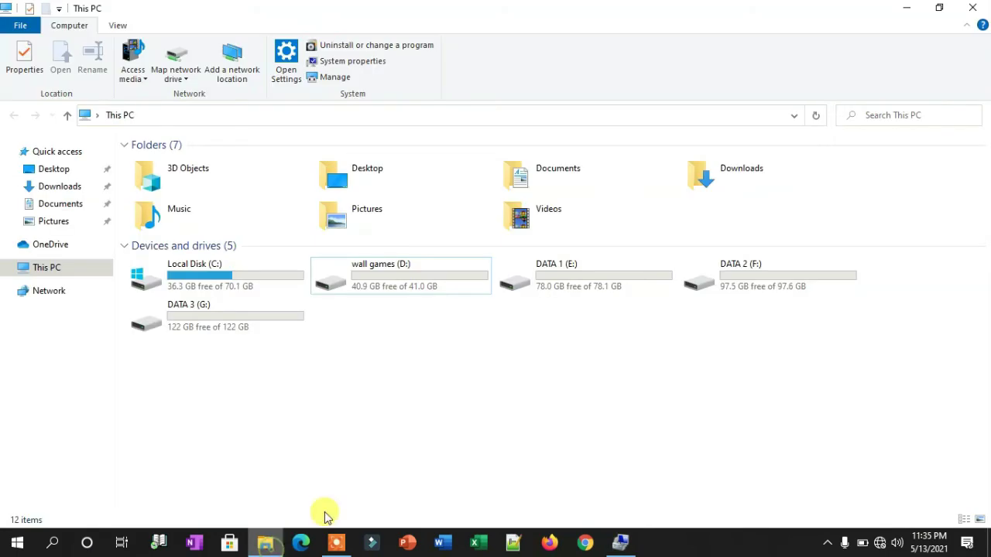
pyautogui.click(403, 285)
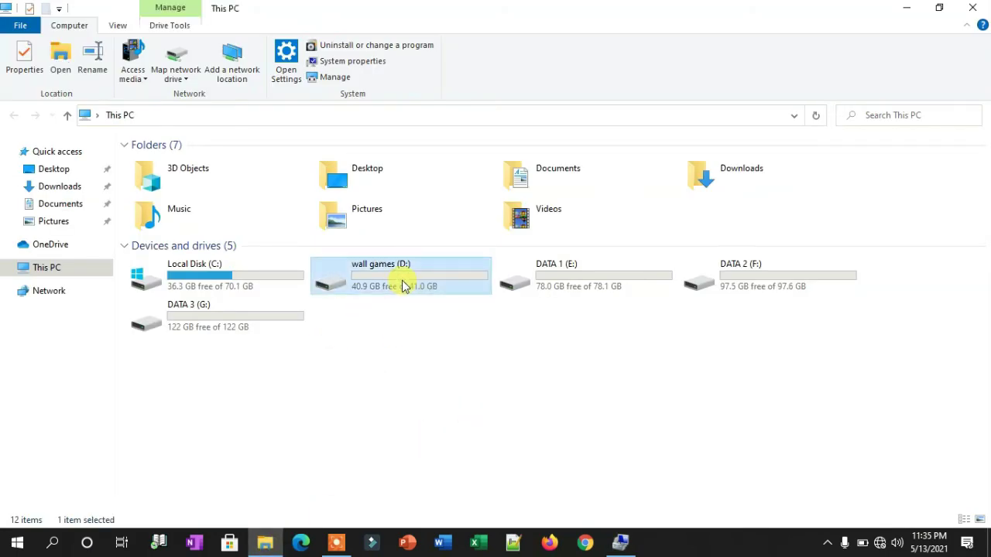
pyautogui.click(294, 271)
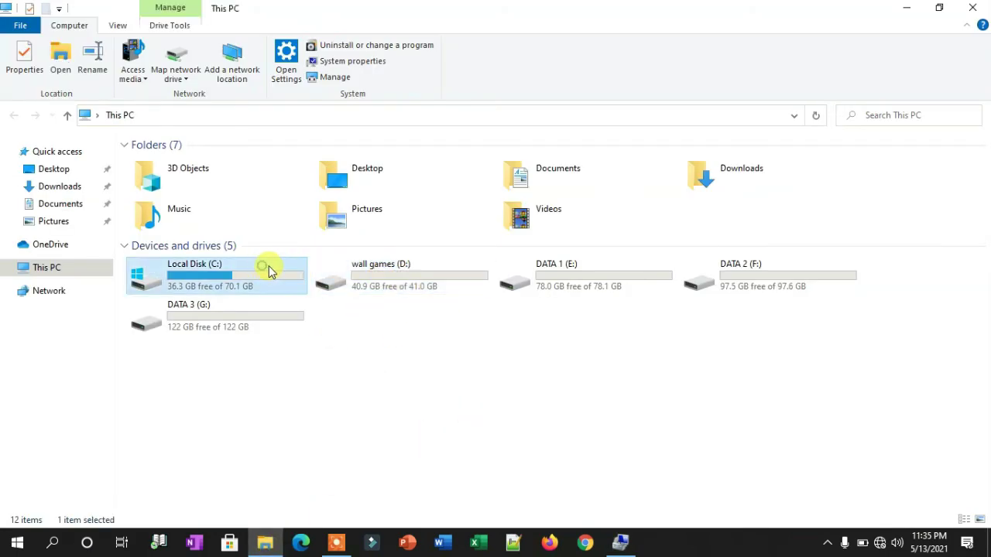
pyautogui.click(372, 274)
pyautogui.click(565, 274)
pyautogui.click(680, 292)
pyautogui.click(261, 339)
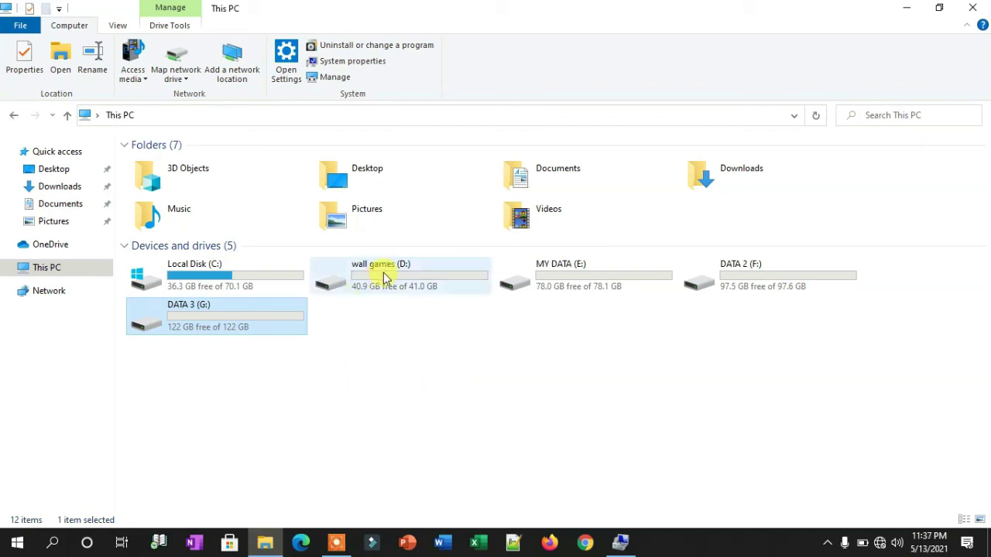
# - Compare the sizes and free space of the C: and wall games (D:) drives, and close File Explorer
pyautogui.click(385, 277)
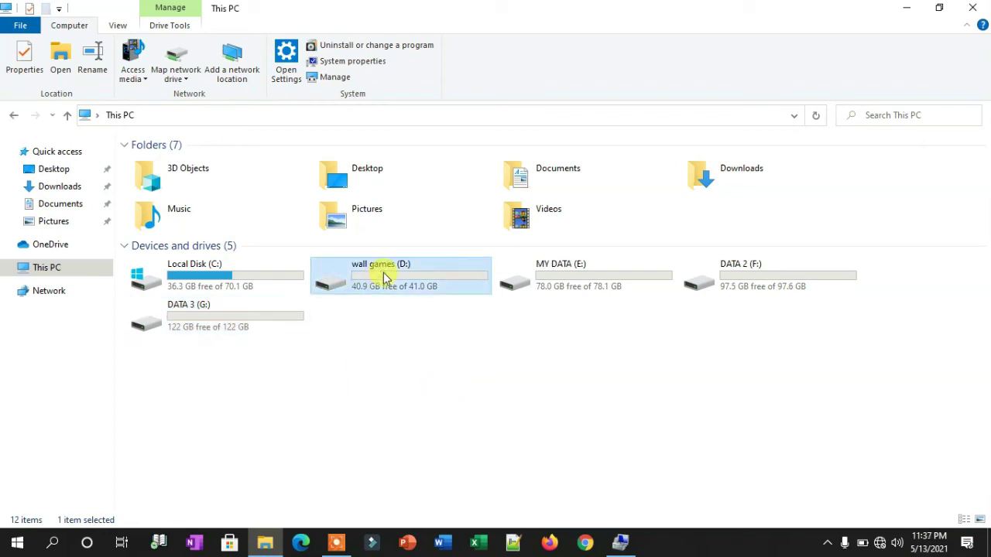
pyautogui.click(250, 277)
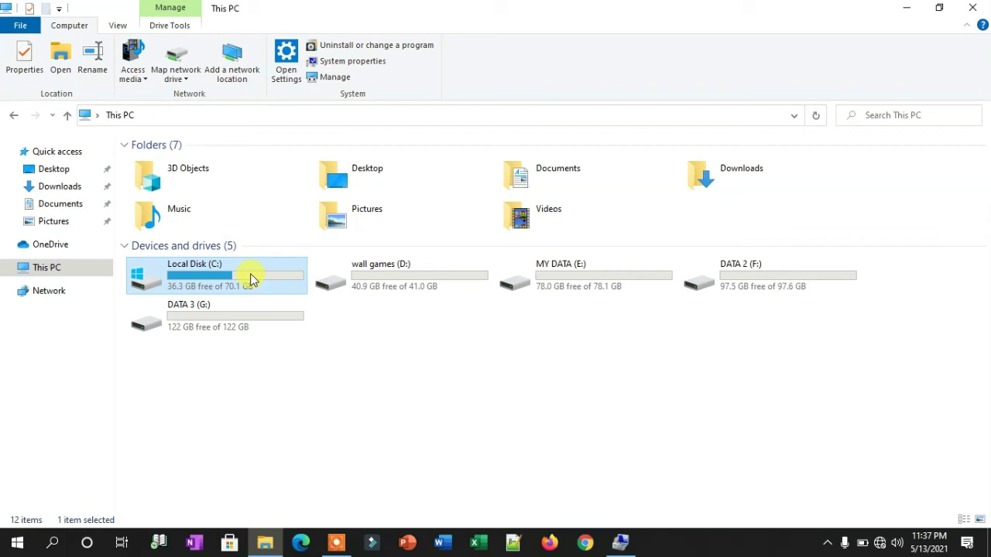
pyautogui.click(352, 275)
pyautogui.click(261, 276)
pyautogui.click(313, 280)
pyautogui.click(307, 279)
pyautogui.click(349, 279)
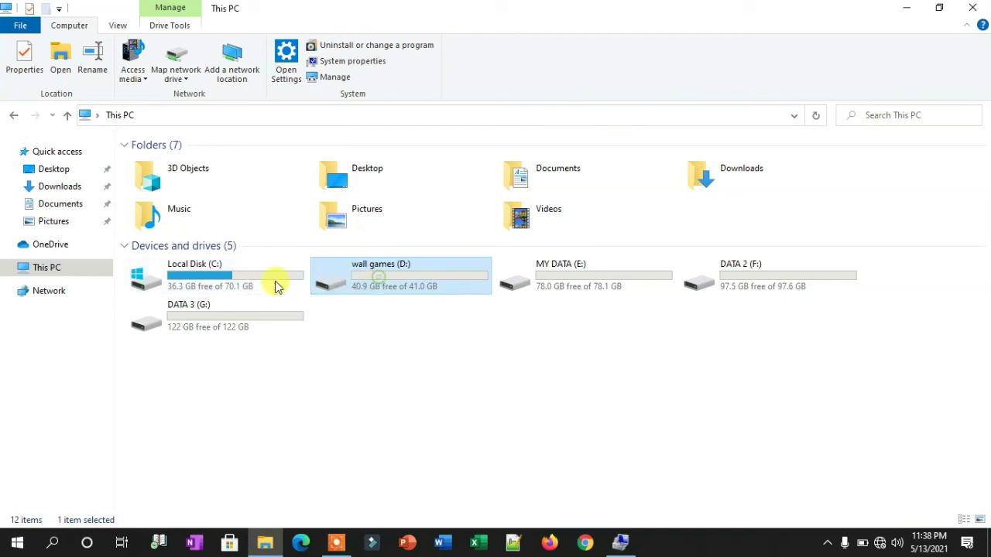
pyautogui.click(237, 282)
pyautogui.click(349, 283)
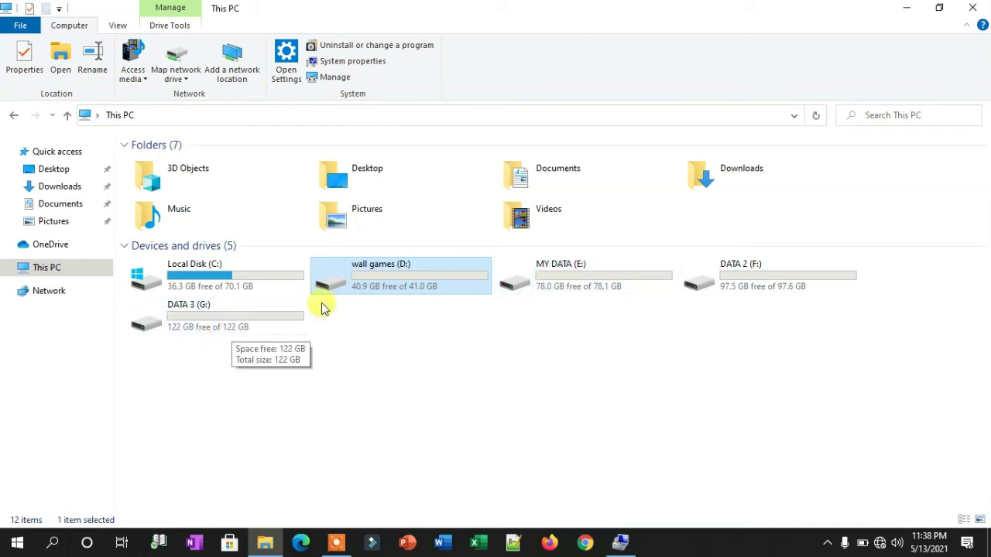
pyautogui.click(968, 15)
# - Delete the wall games (D:) volume from Disk 0 and confirm erasing its data
pyautogui.rightClick(539, 329)
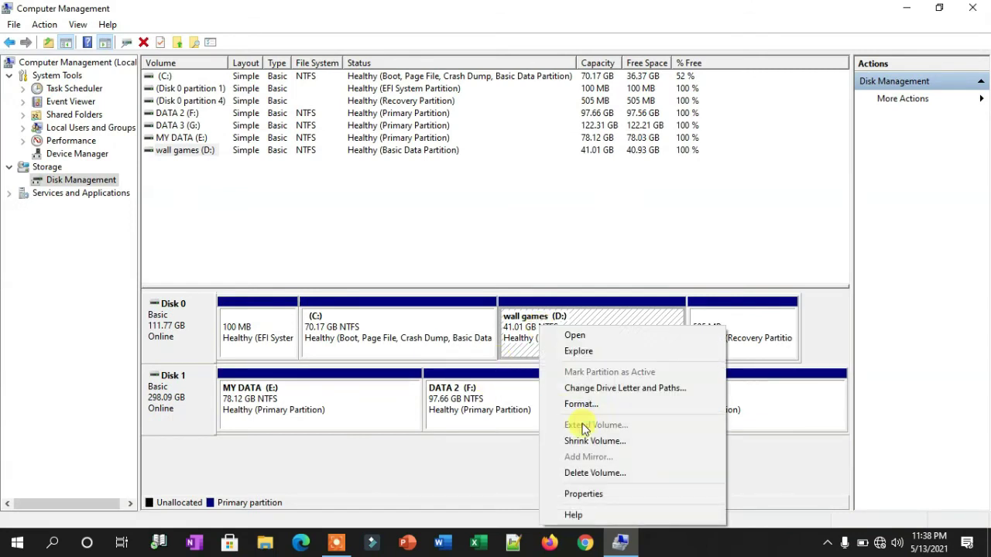
pyautogui.click(598, 473)
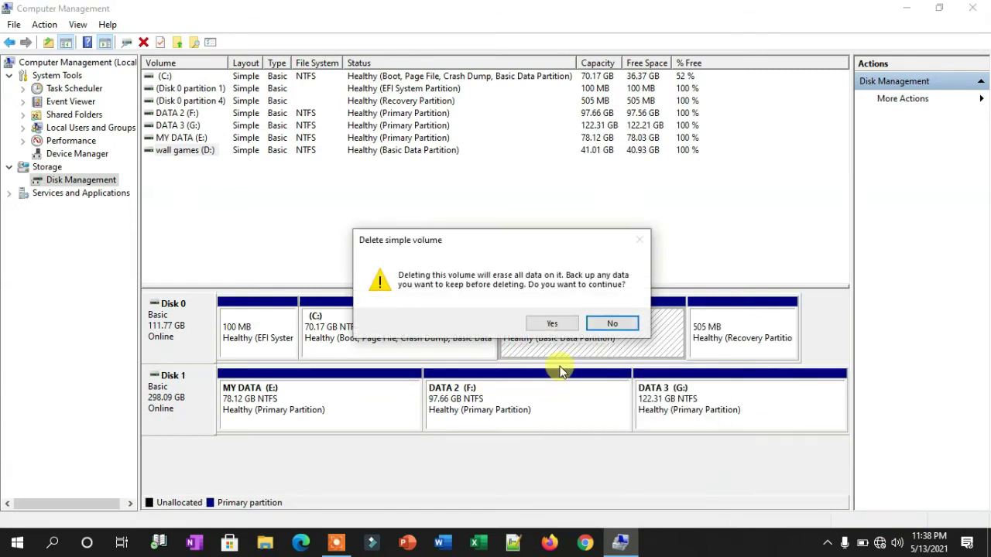
pyautogui.click(551, 323)
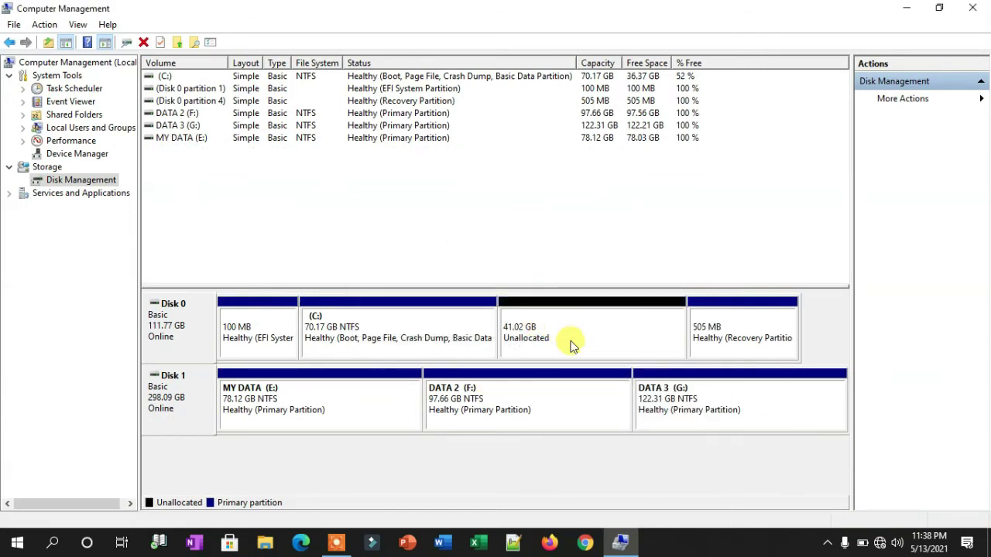
# - Extend the C: volume with all 41999 MB of the unallocated space on Disk 0
pyautogui.click(445, 333)
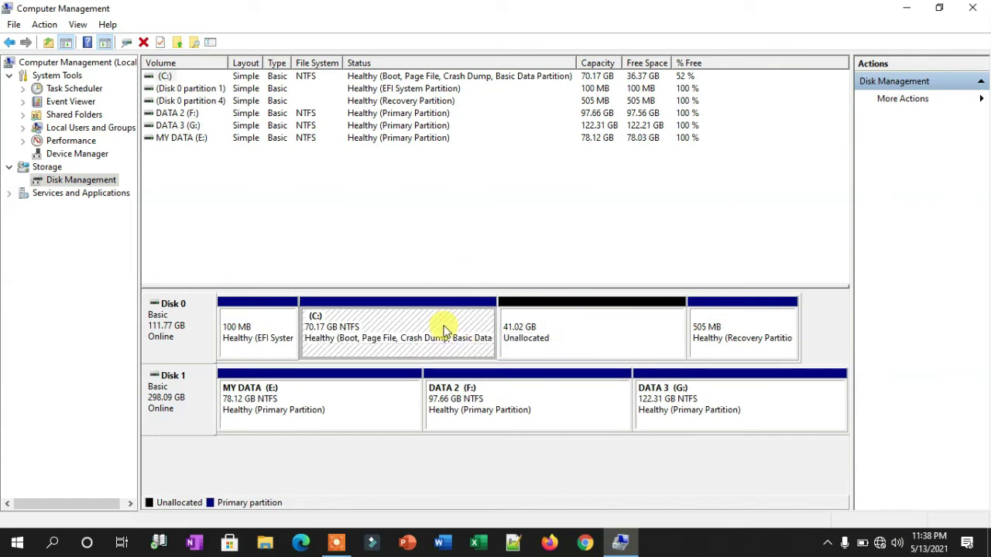
pyautogui.rightClick(445, 331)
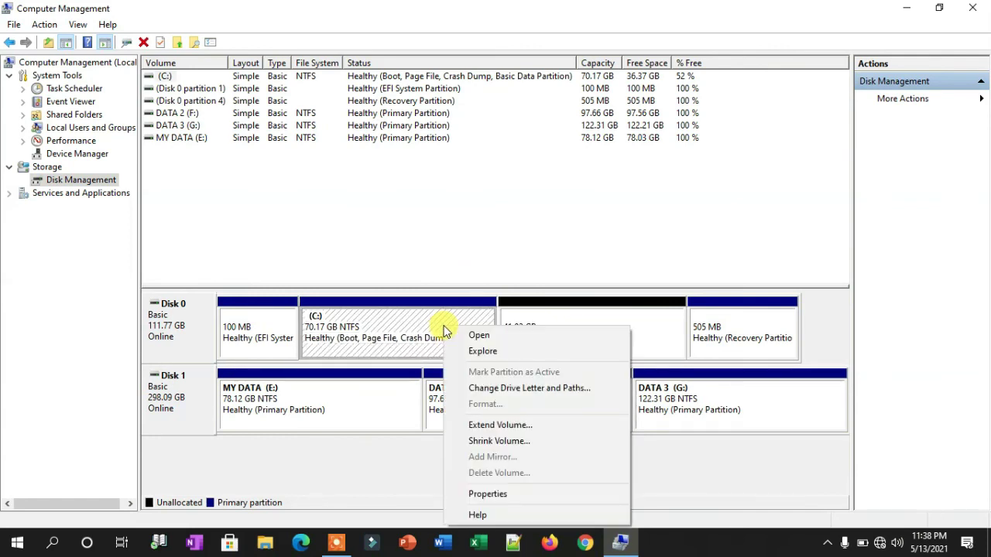
pyautogui.click(538, 430)
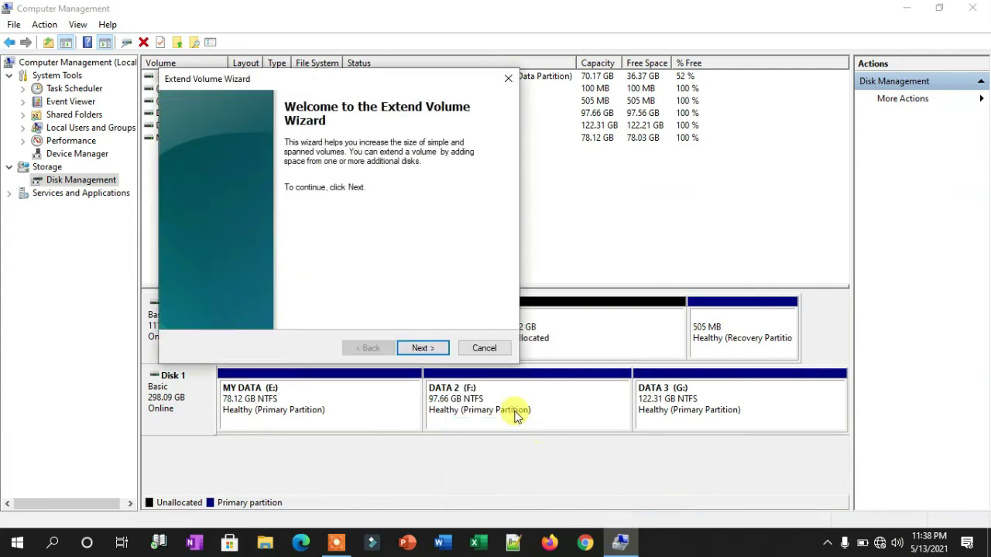
pyautogui.click(421, 349)
pyautogui.click(438, 193)
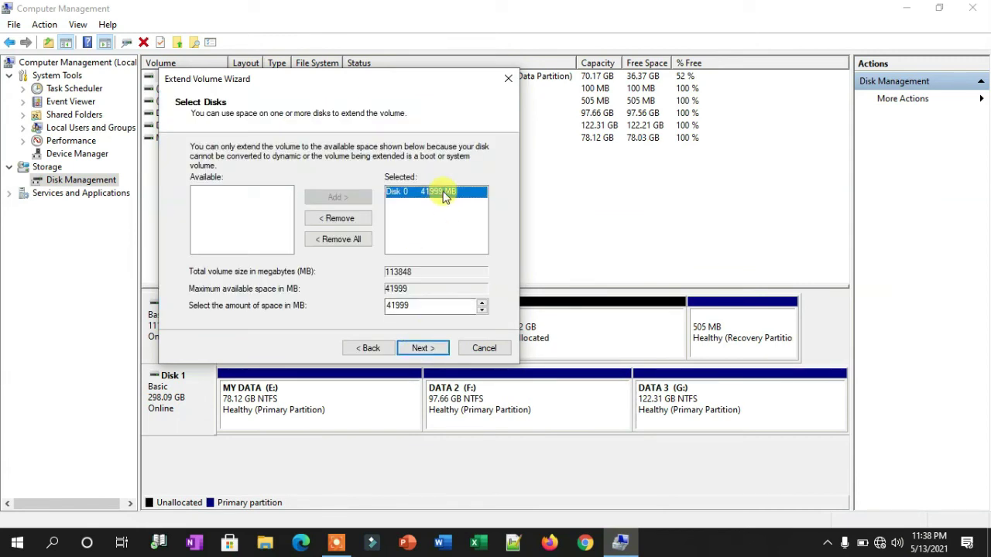
pyautogui.click(428, 352)
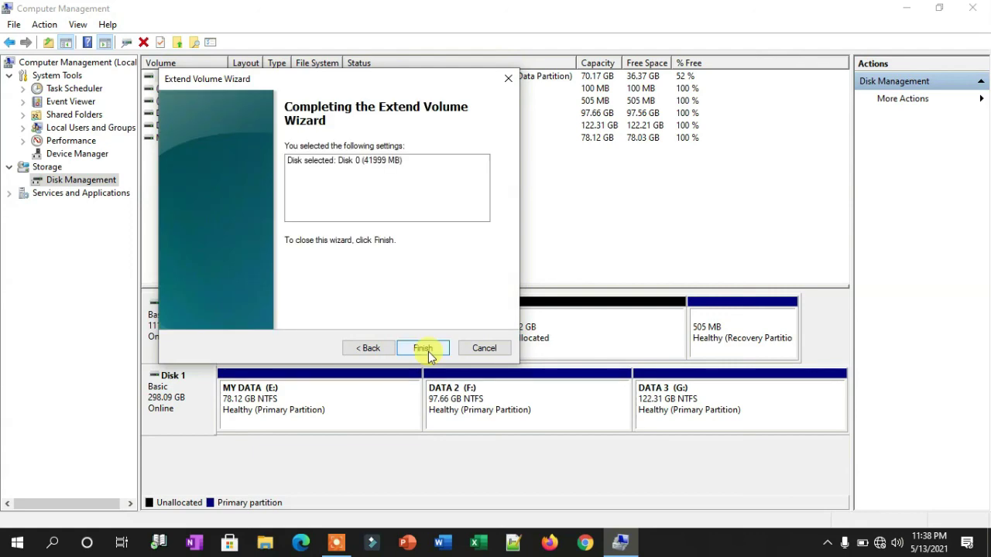
pyautogui.click(424, 348)
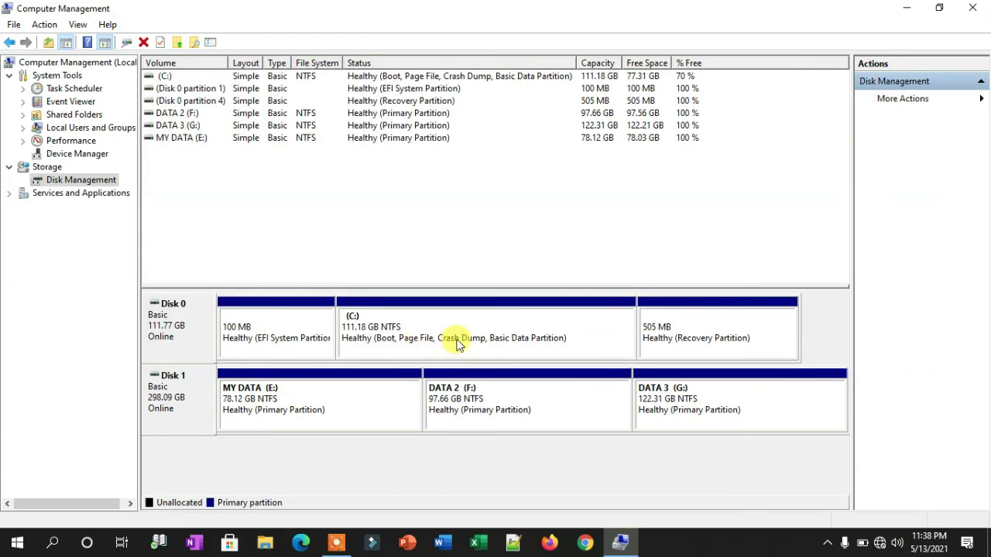
# - Check the extended C: volume in Disk Management and its capacity in File Explorer
pyautogui.click(511, 331)
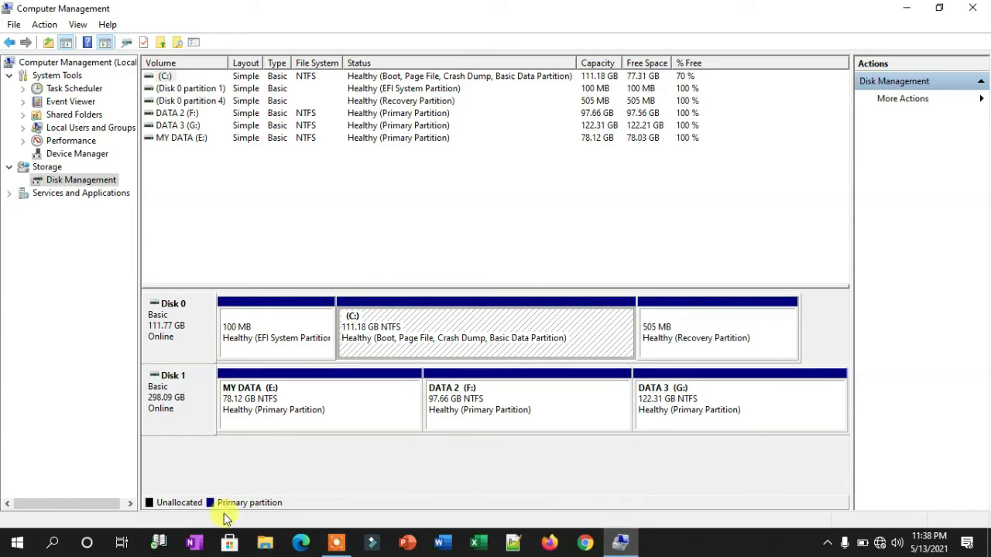
pyautogui.click(265, 542)
pyautogui.click(235, 292)
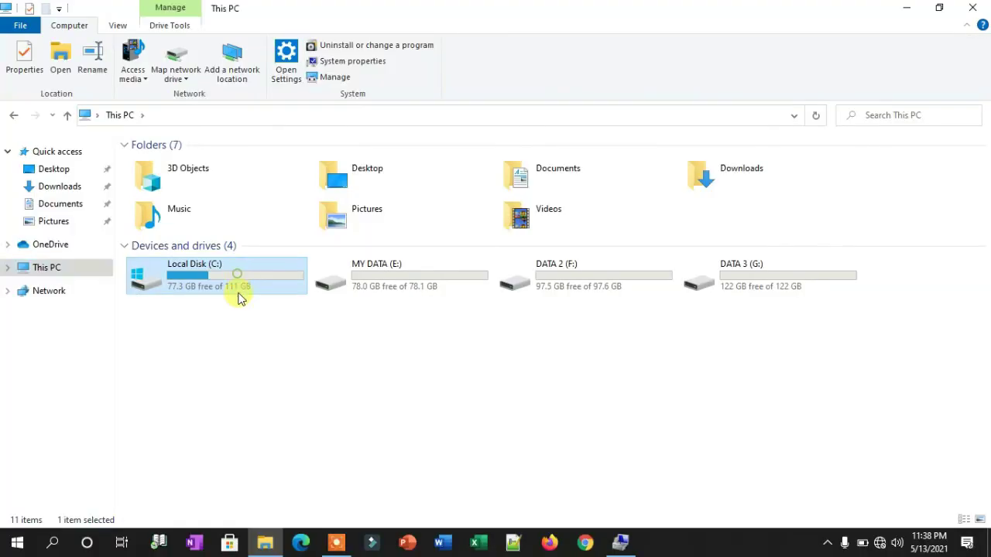
pyautogui.click(175, 306)
pyautogui.click(174, 284)
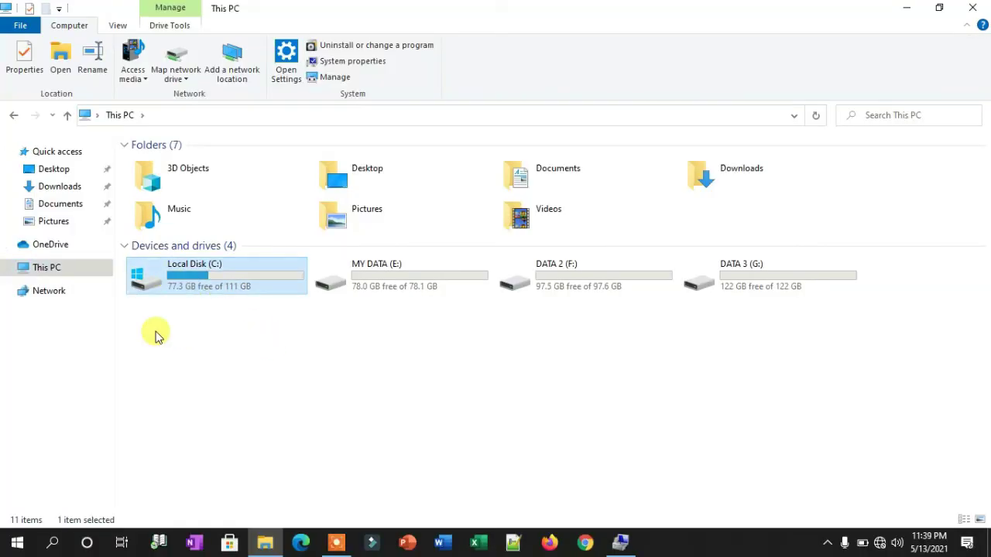